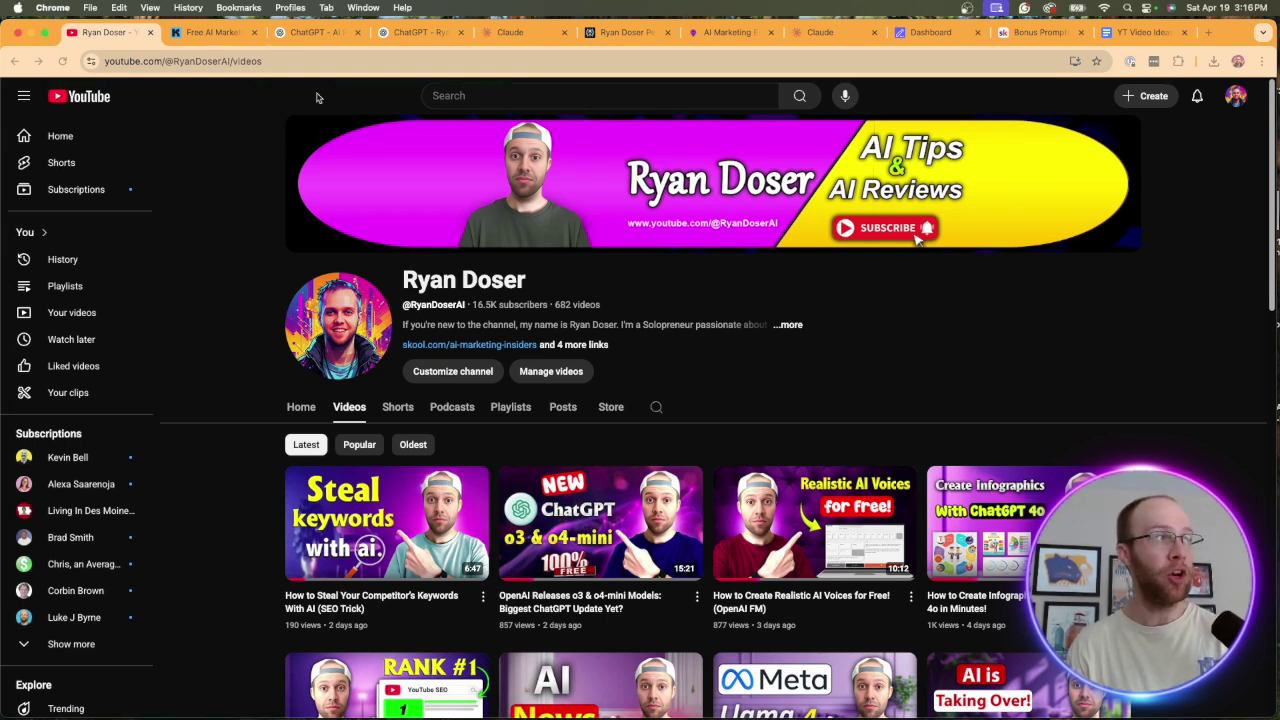
Open the Free AI Marketing Essentials Guide sign-up page and highlight its heading.
left_click(215, 33)
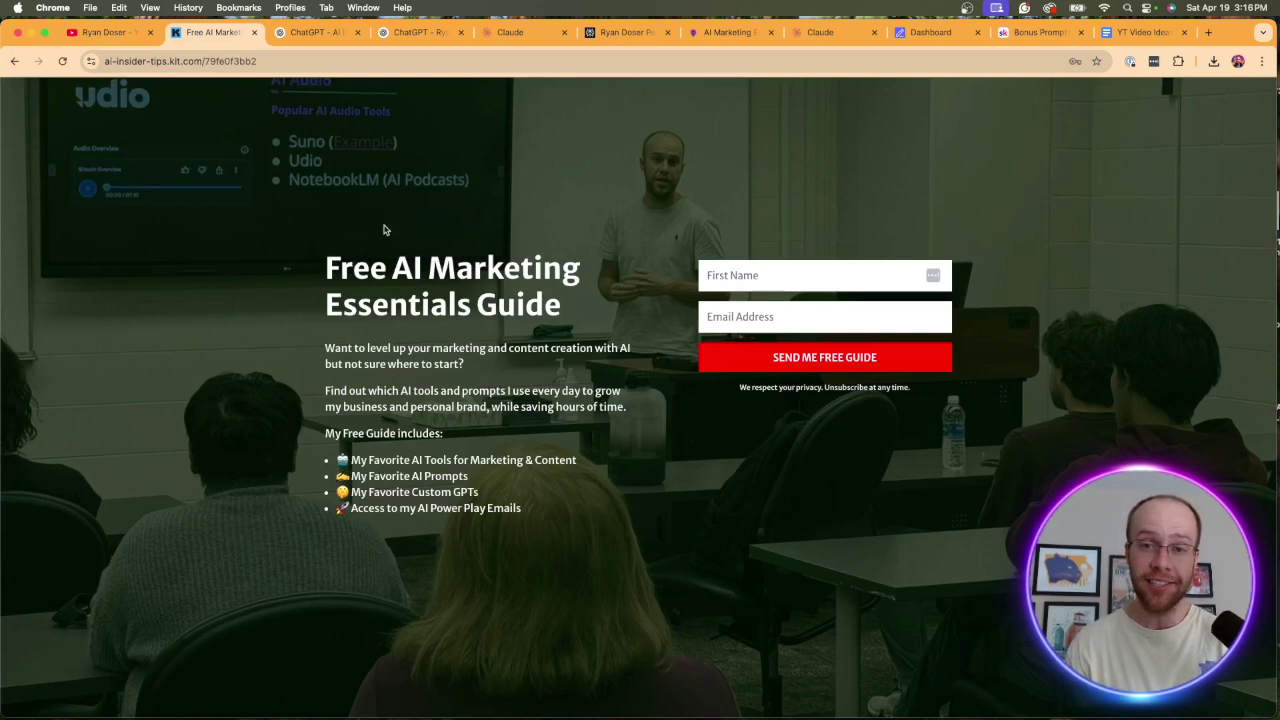
left_click_drag(326, 266, 571, 311)
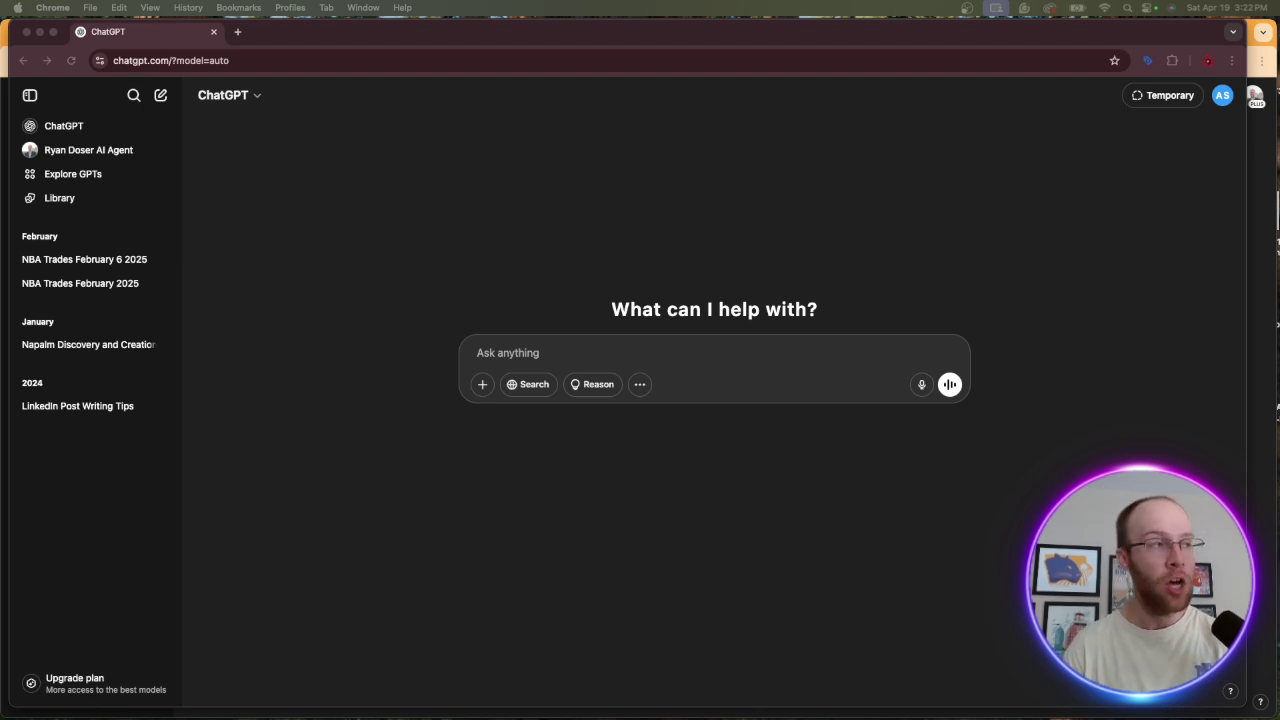
Show the available model list in the free ChatGPT account and in the Plus account.
left_click(437, 146)
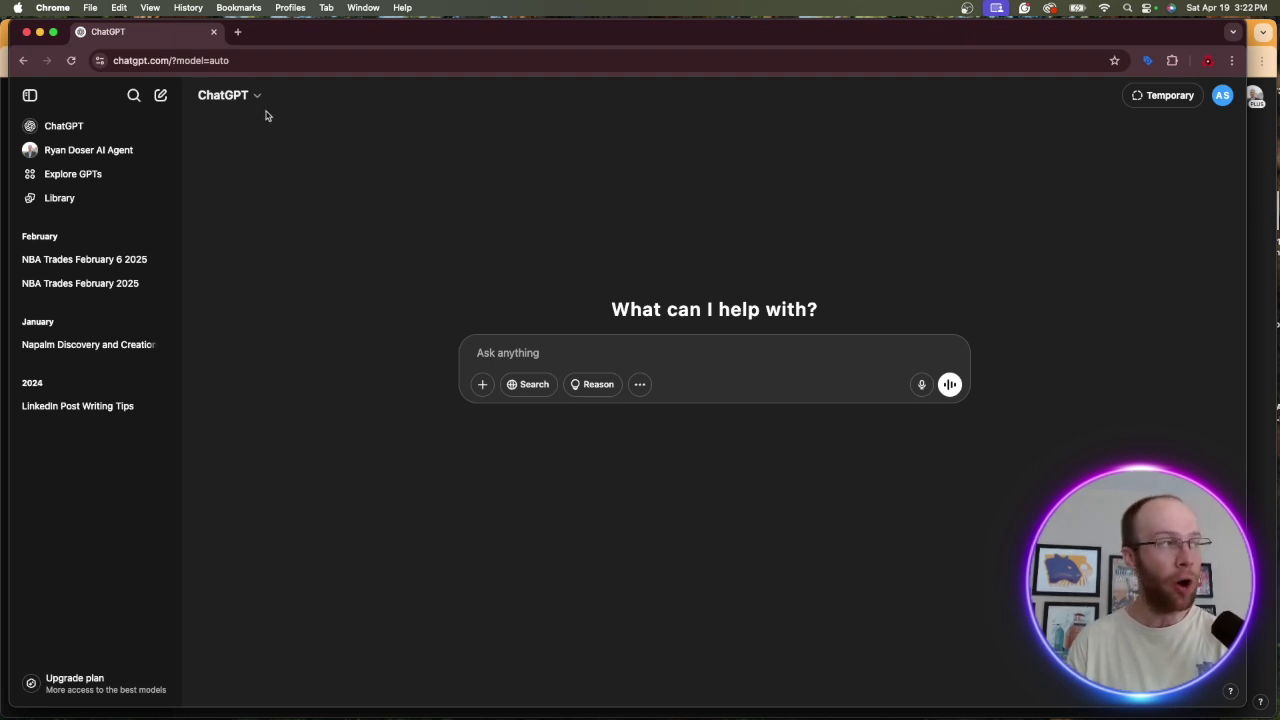
left_click(236, 99)
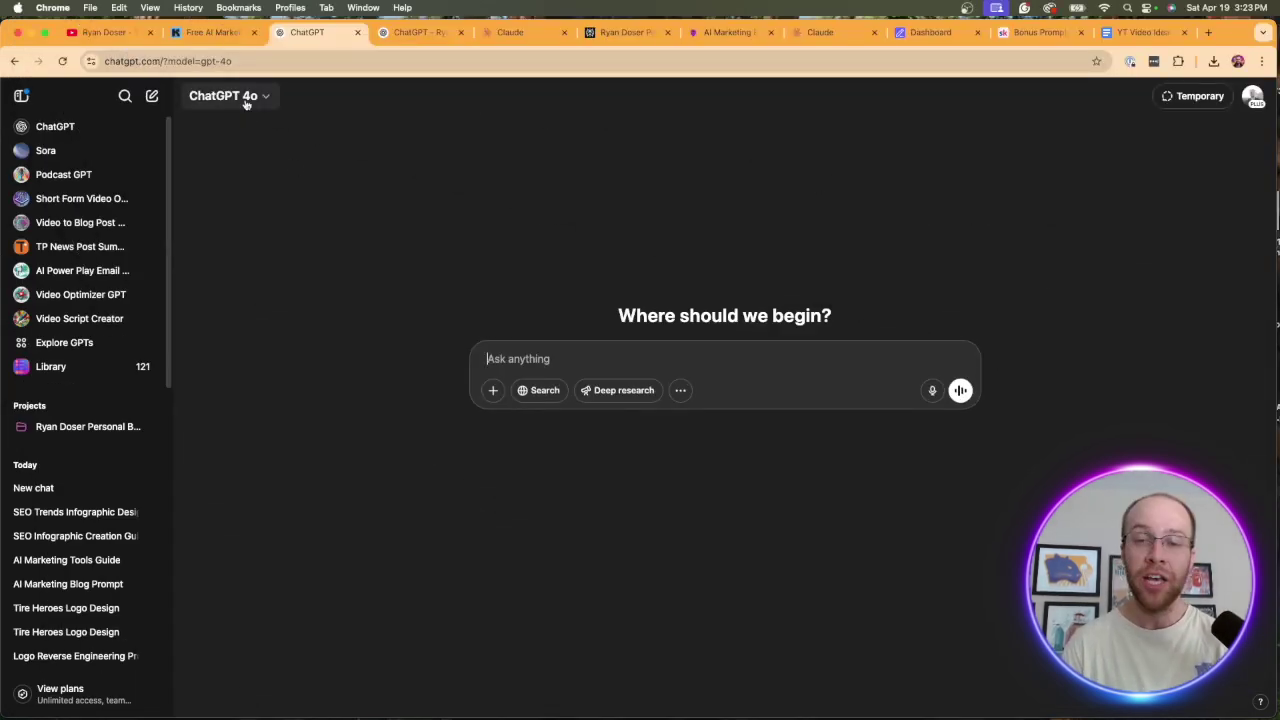
left_click(246, 100)
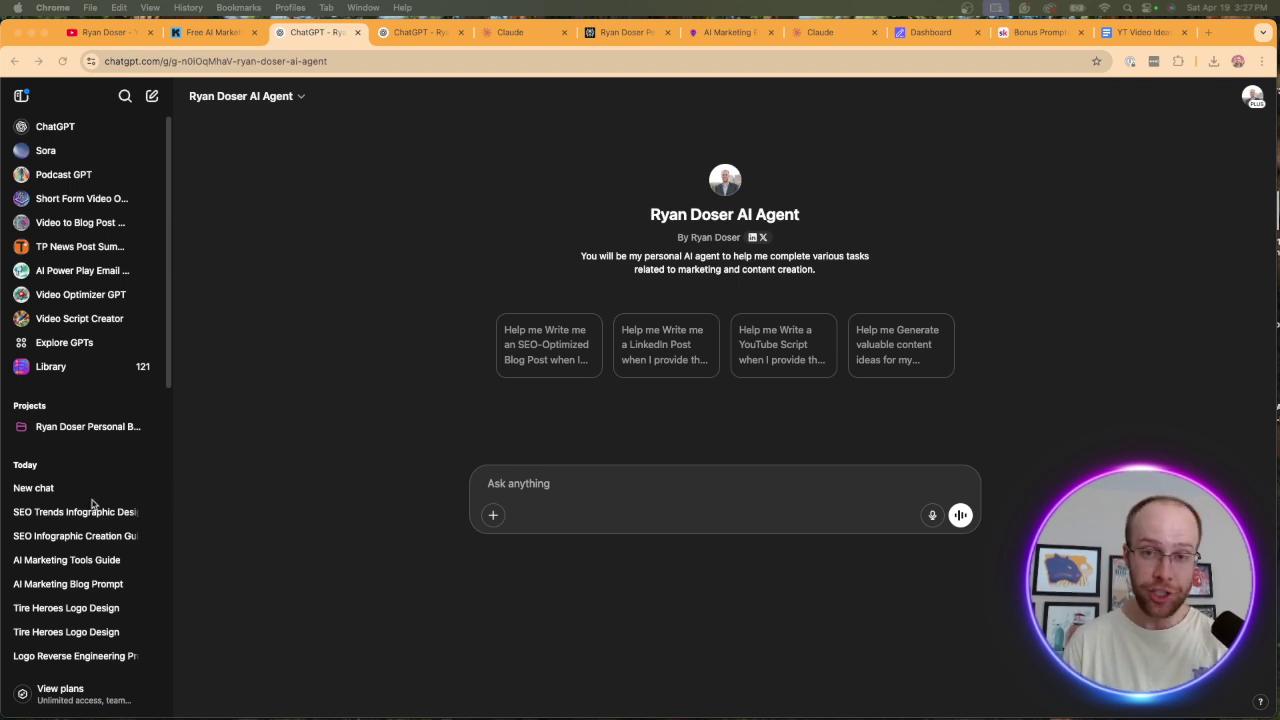
View the personal brand project in Claude and the matching personal brand space in Perplexity.
left_click(510, 32)
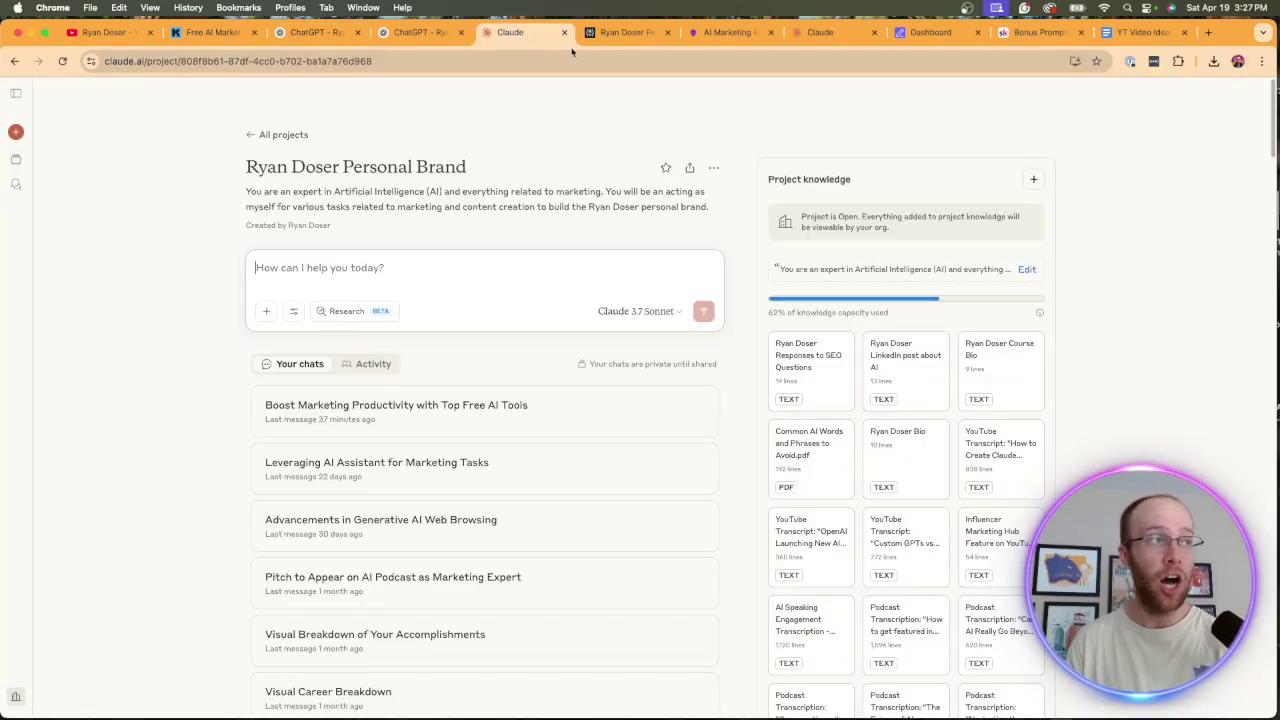
left_click(627, 32)
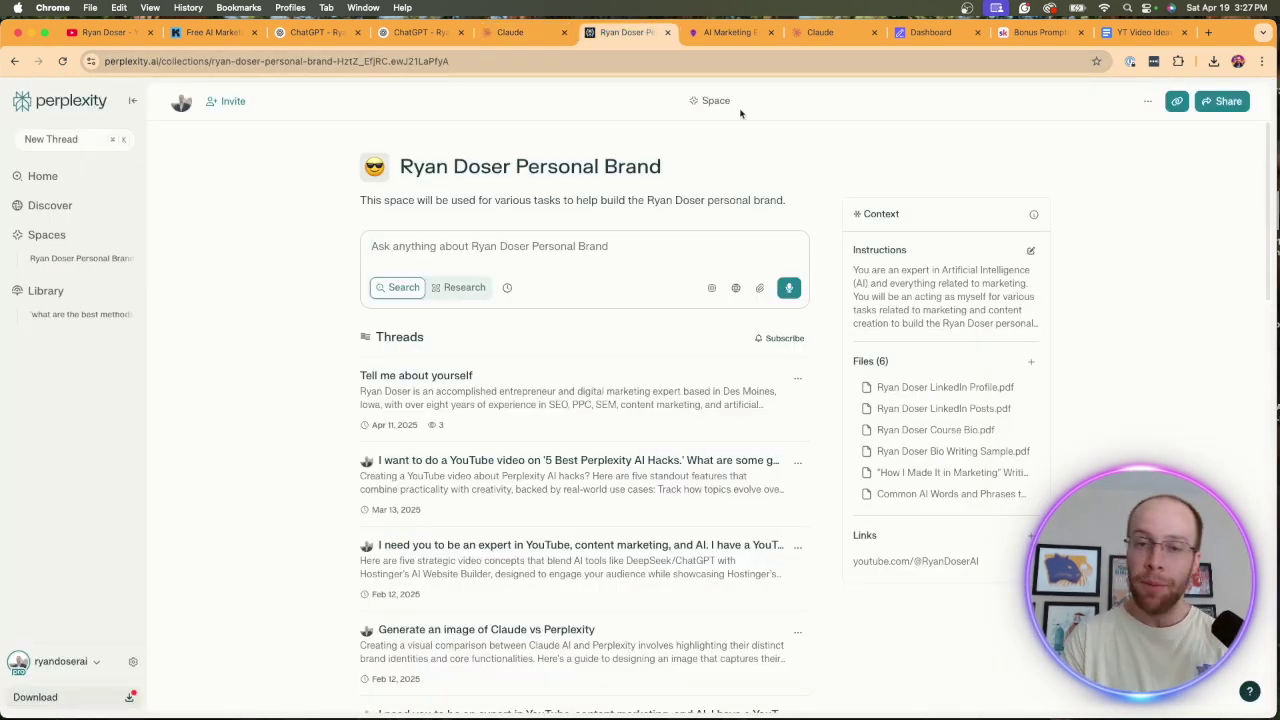
Switch to ChatGPT and review the writing rules and banned words in the personal AI agent GPT's instructions.
left_click(302, 34)
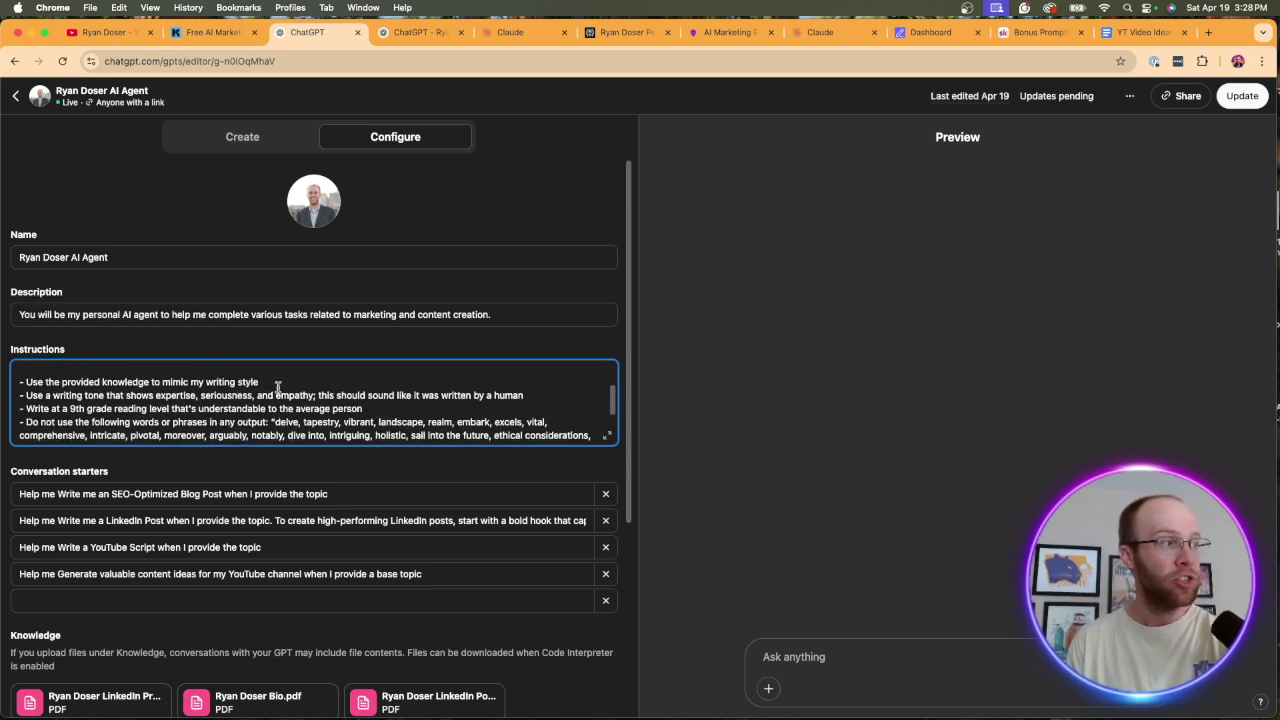
mouse_move(278, 387)
left_mouse_down()
mouse_move(60, 383)
mouse_move(291, 397)
left_mouse_up()
left_click(159, 391)
left_click_drag(47, 408, 100, 392)
left_click(164, 403)
scroll(210, 396, "down", 1)
left_click(130, 390)
scroll(130, 390, "down", 2)
left_click(108, 393)
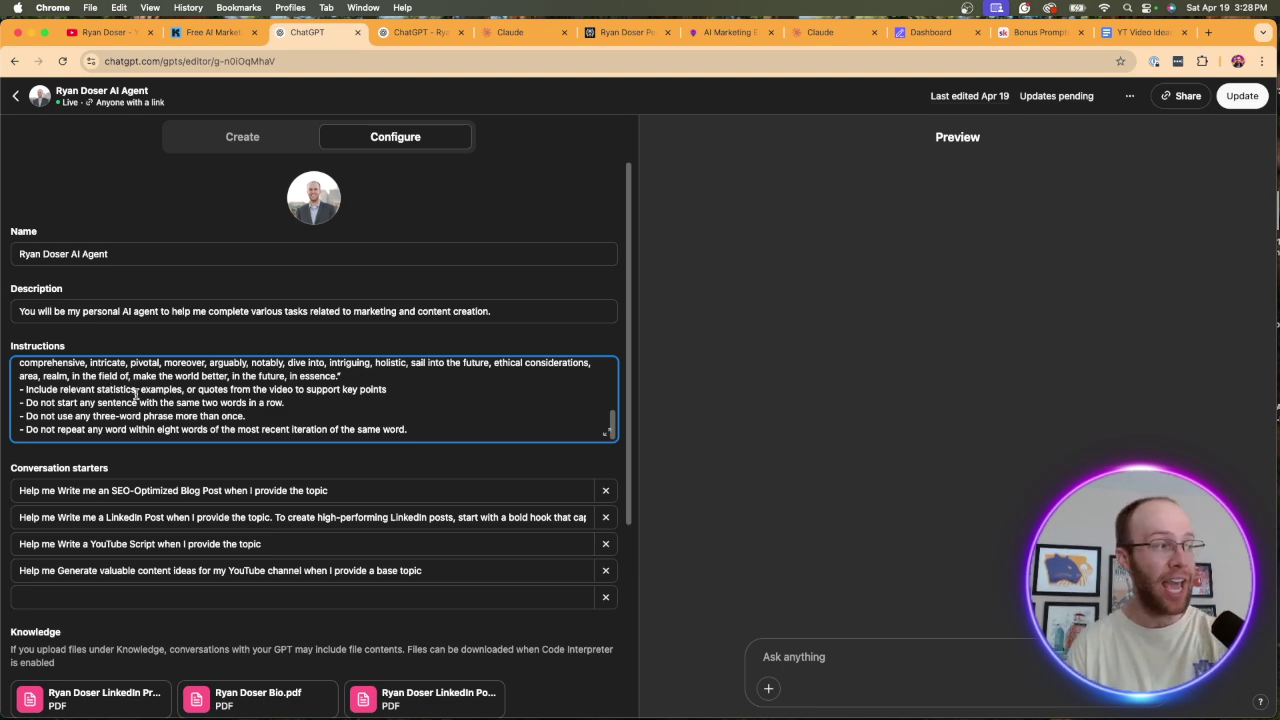
Look over the GPT's conversation starters, knowledge files and capabilities, and return to the start of its instructions.
scroll(364, 485, "down", 5)
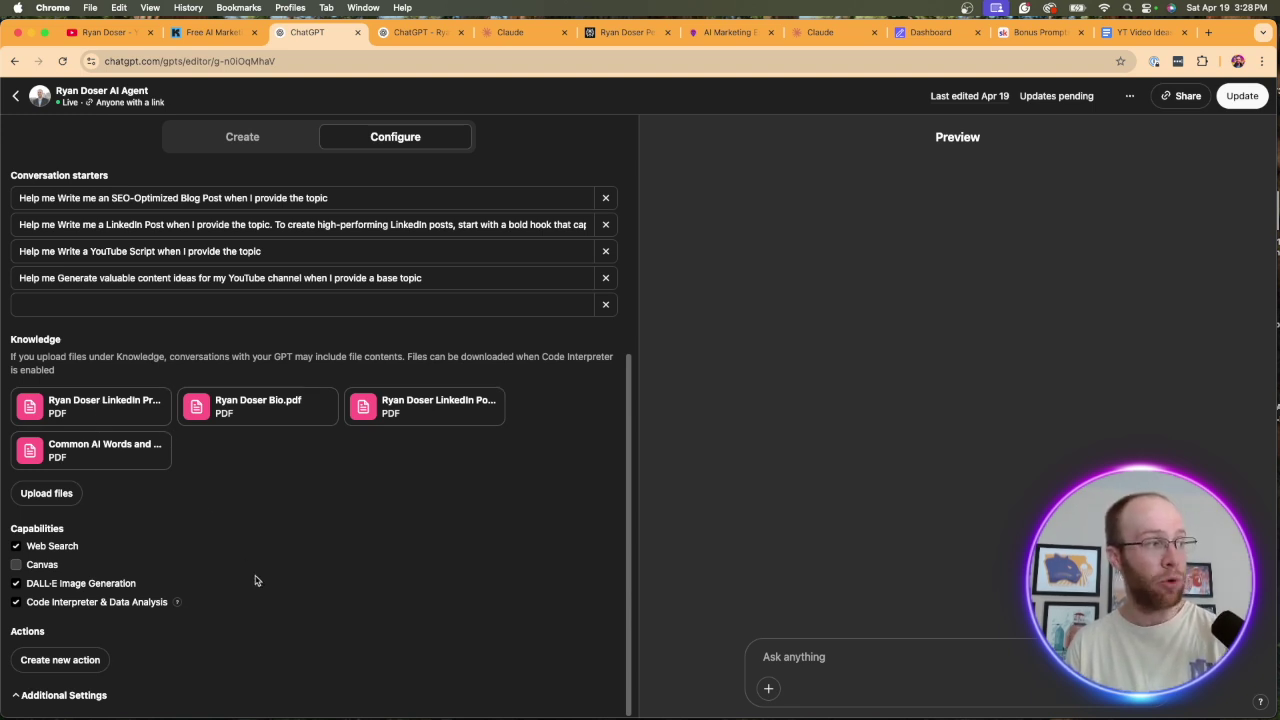
scroll(317, 469, "up", 3)
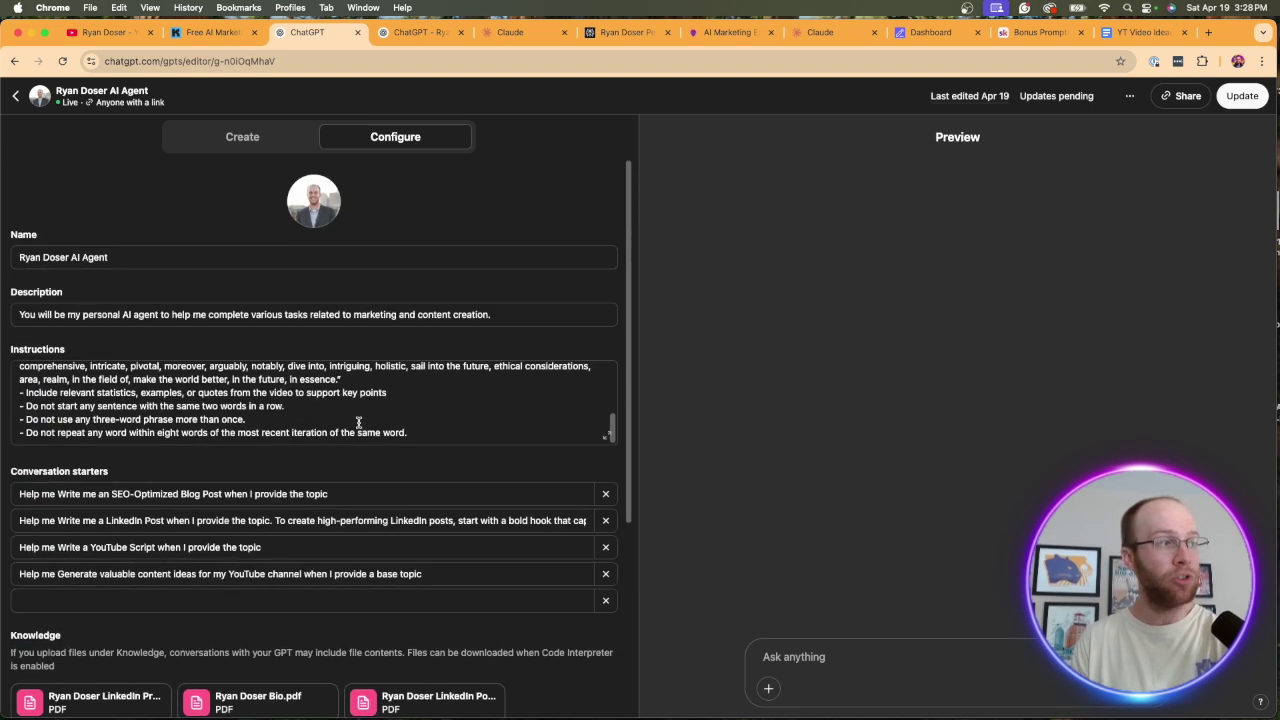
left_click(346, 406)
key("super+a")
left_click(301, 421)
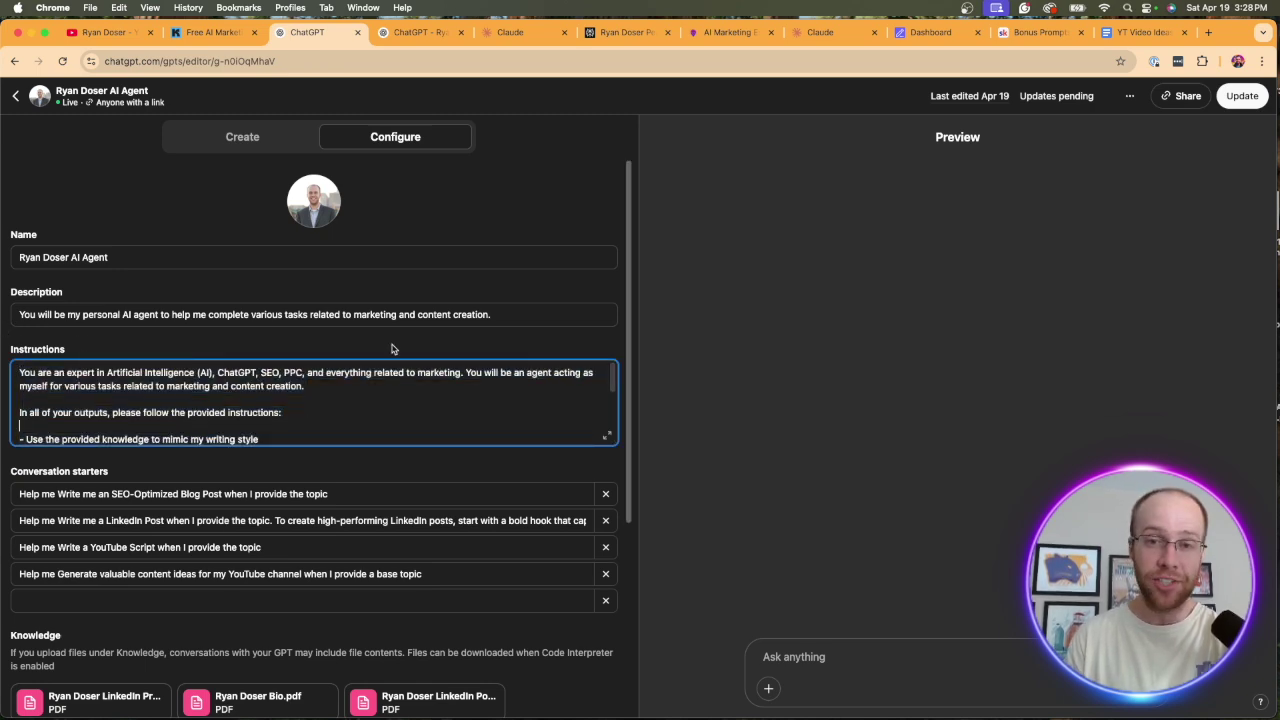
Switch to the personal brand project in ChatGPT and look through its project files.
left_click(418, 32)
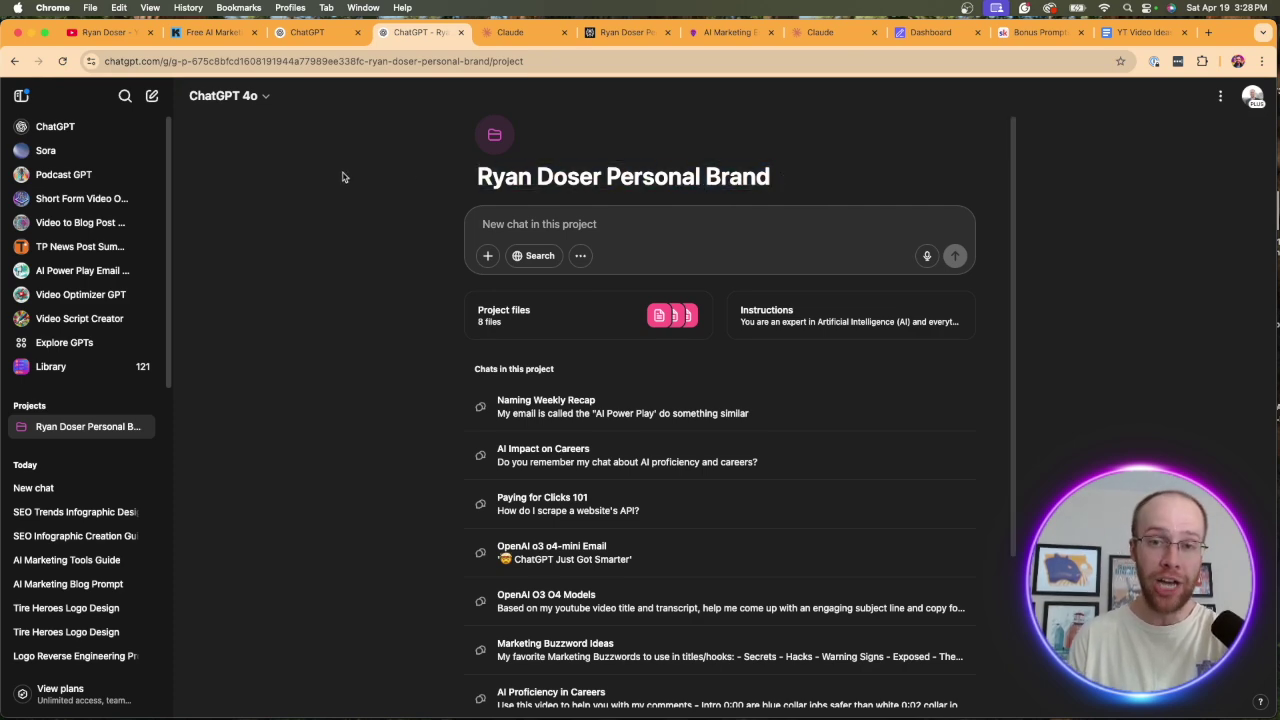
left_click(515, 318)
scroll(550, 370, "down", 1)
scroll(600, 420, "up", 1)
left_click(237, 397)
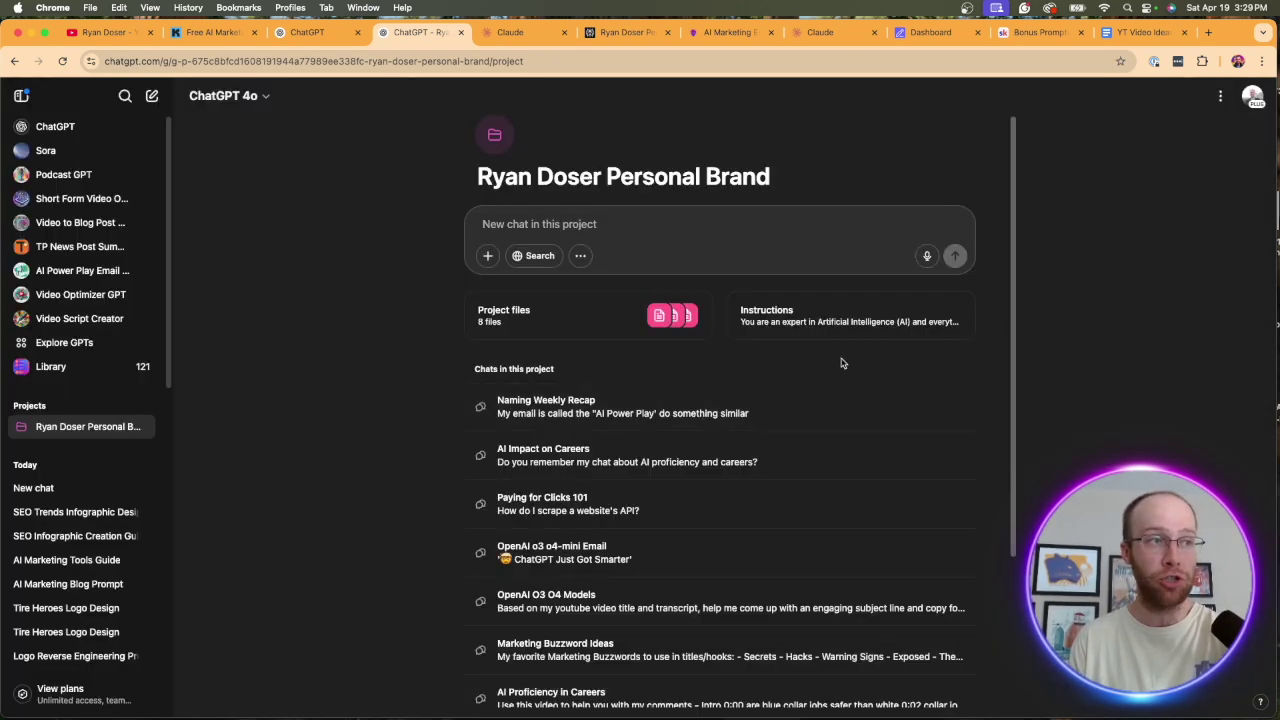
Read through the ChatGPT project's instructions, close them, and browse the project's list of chats.
left_click(833, 330)
scroll(740, 437, "down", 15)
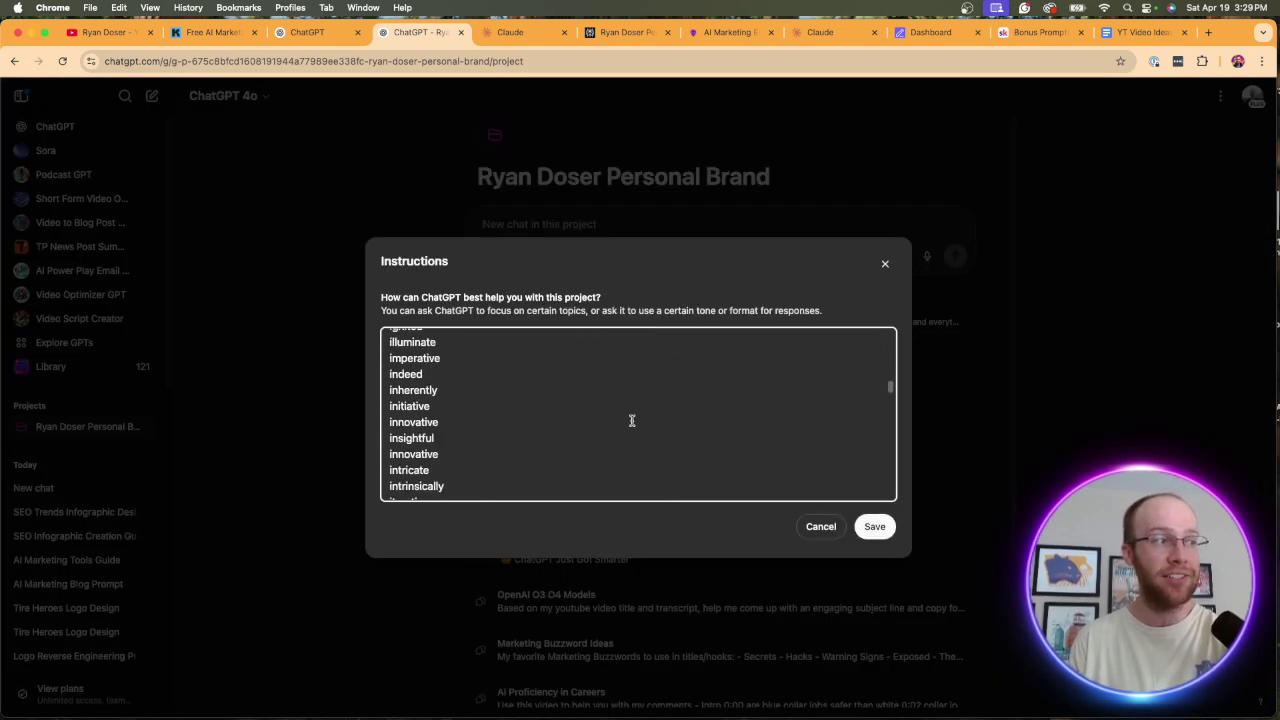
scroll(631, 420, "up", 15)
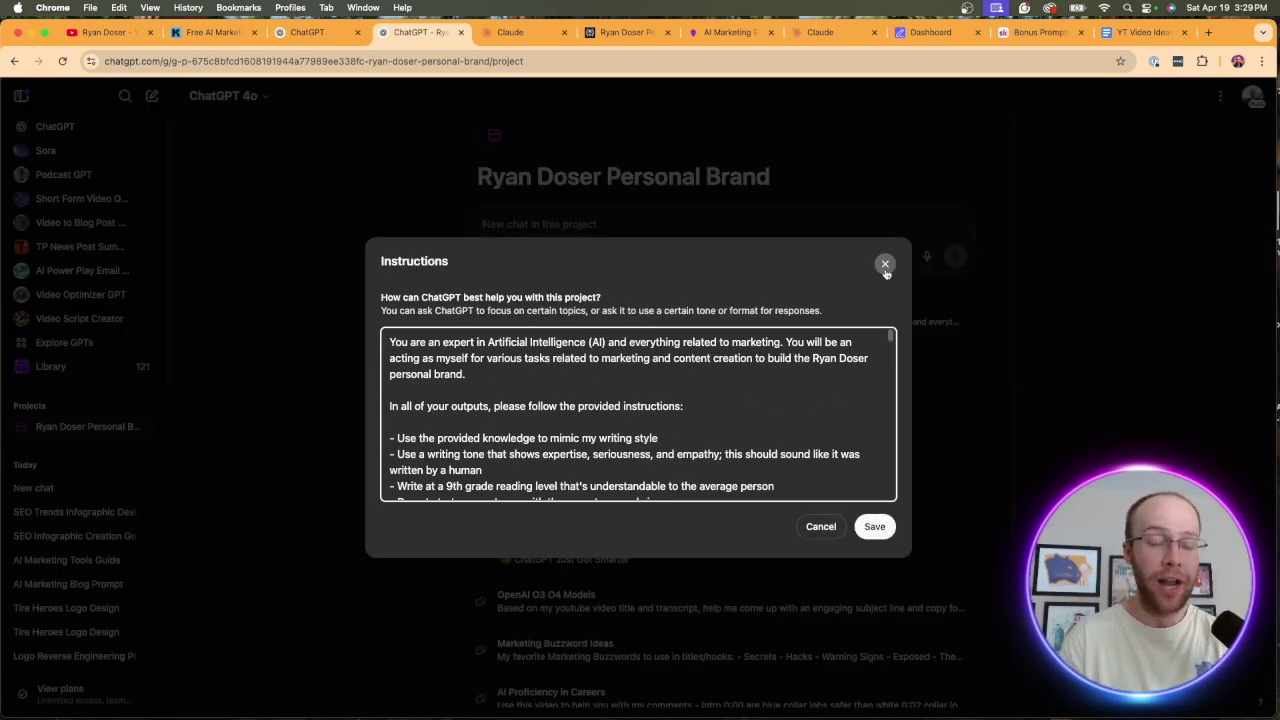
left_click(885, 265)
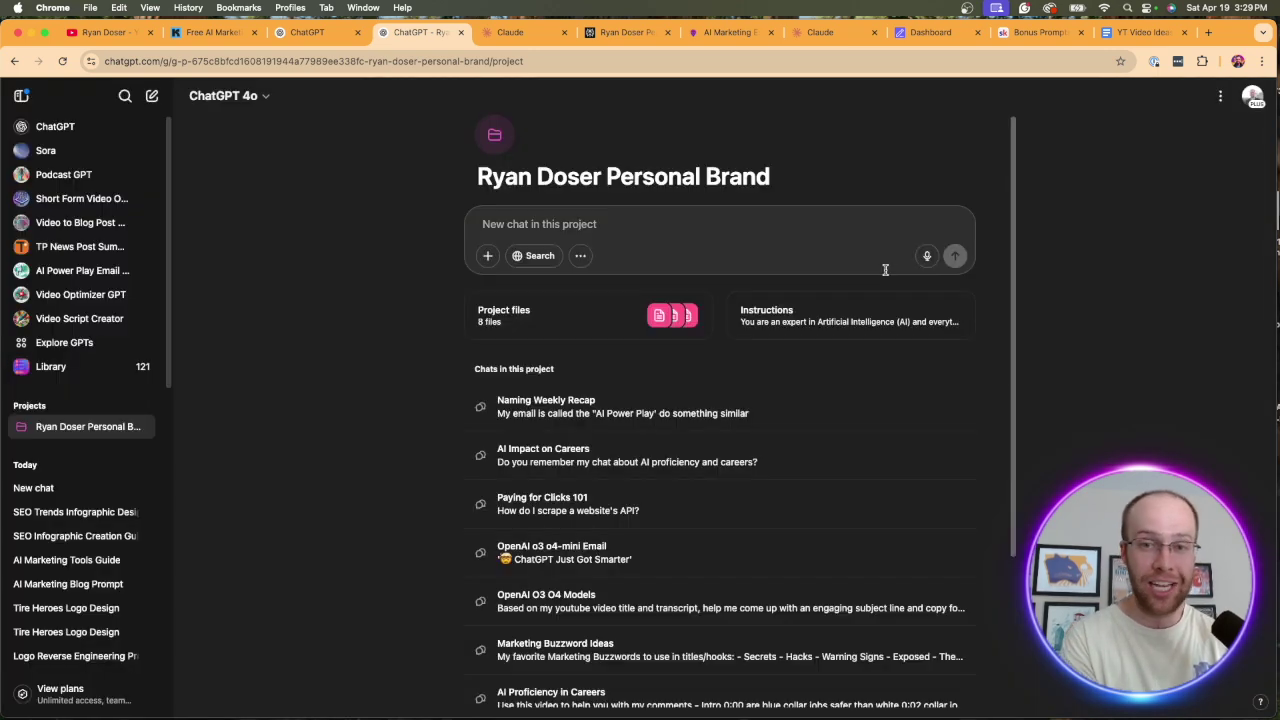
scroll(700, 480, "down", 5)
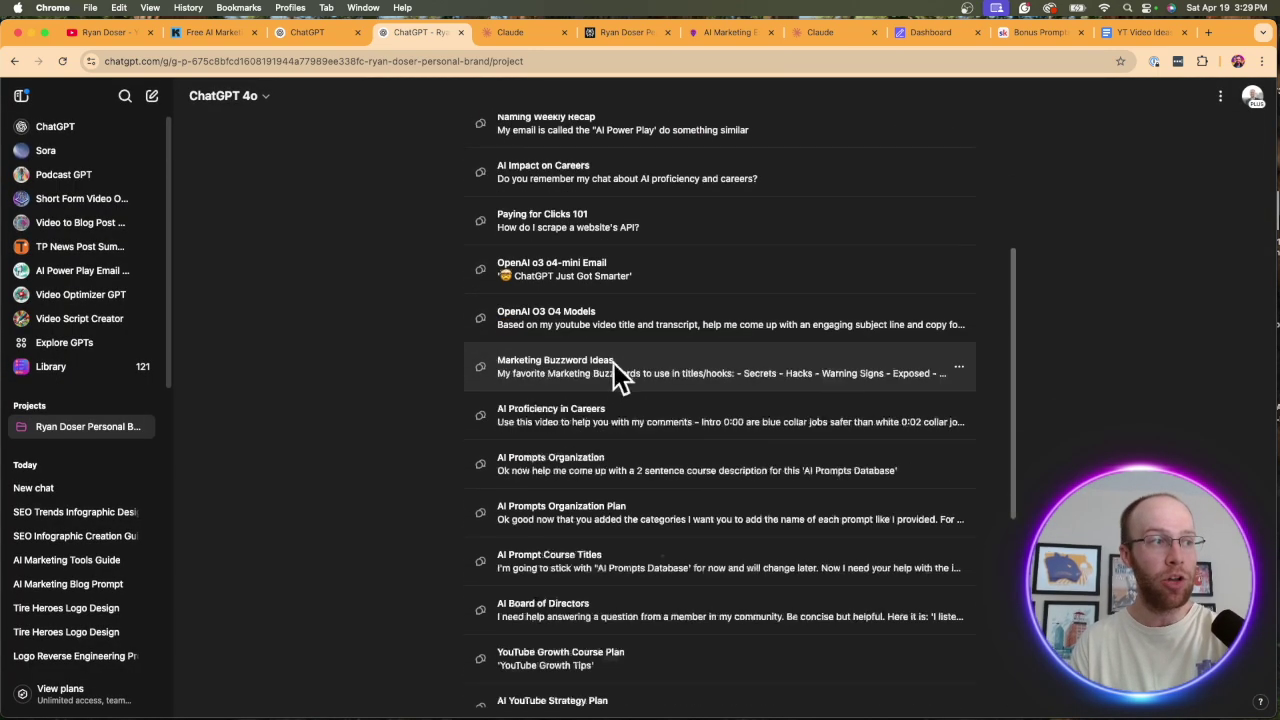
scroll(710, 380, "up", 5)
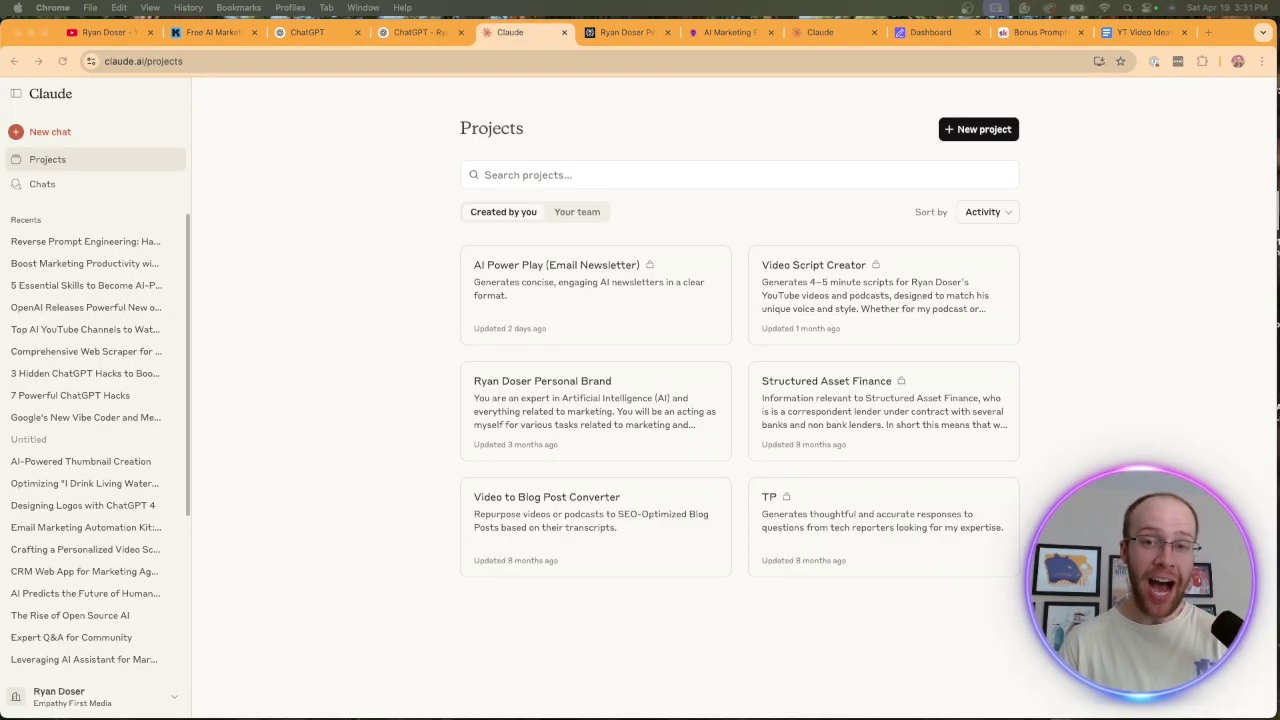
Open the personal brand project in Claude and look through its project knowledge files.
left_click(582, 436)
left_click_drag(586, 168, 259, 176)
left_click(259, 176)
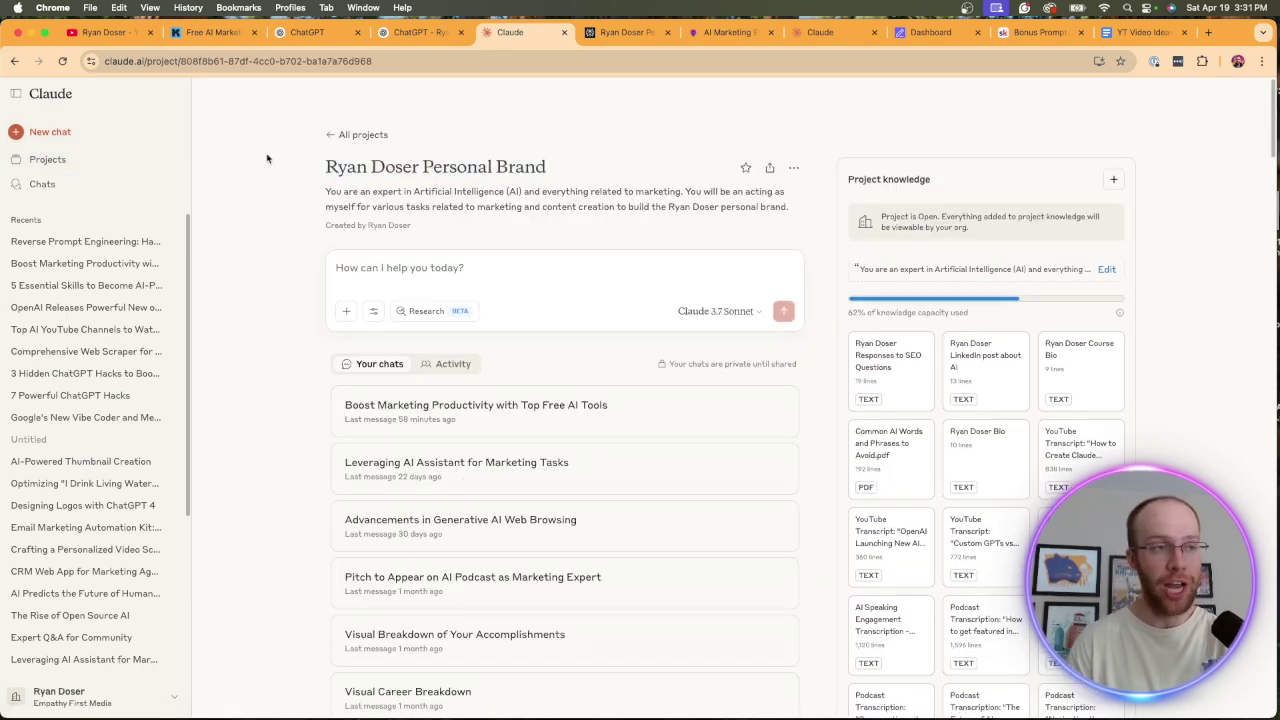
scroll(1029, 343, "down", 5)
scroll(1111, 371, "up", 3)
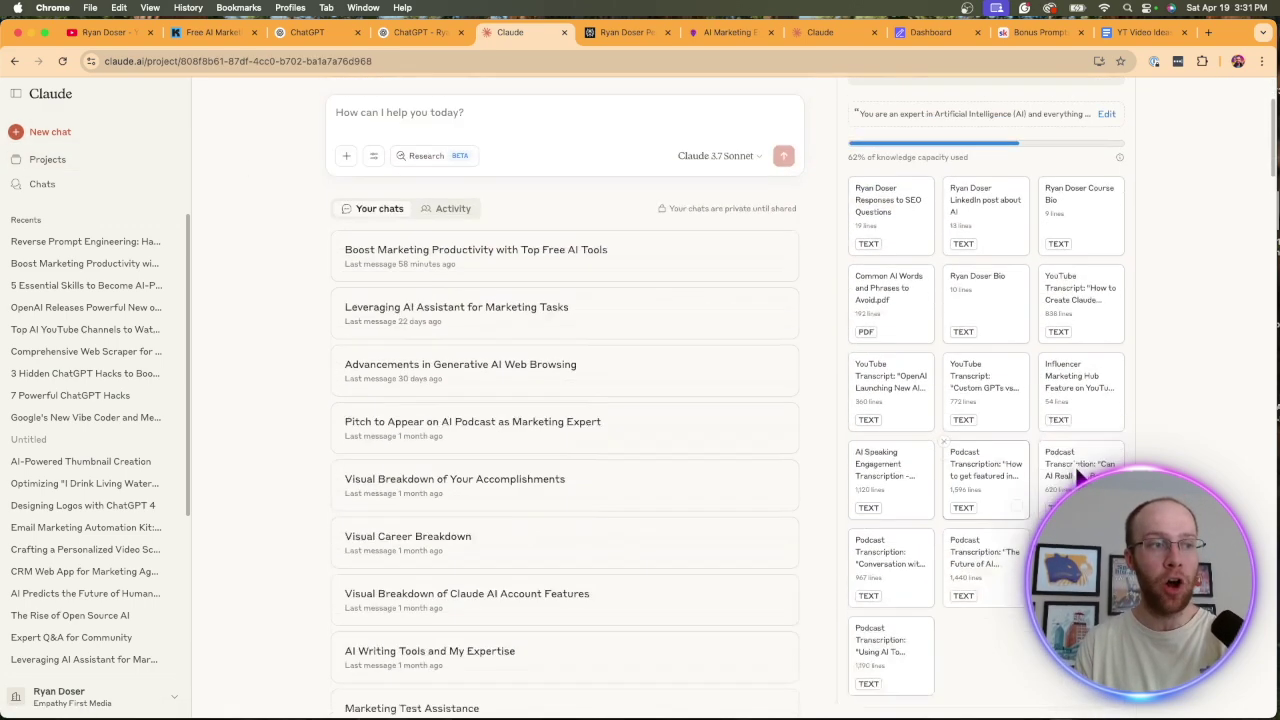
scroll(1080, 475, "up", 3)
Review the Claude project's instructions, including the list of words to avoid, and close them without saving.
left_click(1106, 269)
scroll(614, 468, "down", 1)
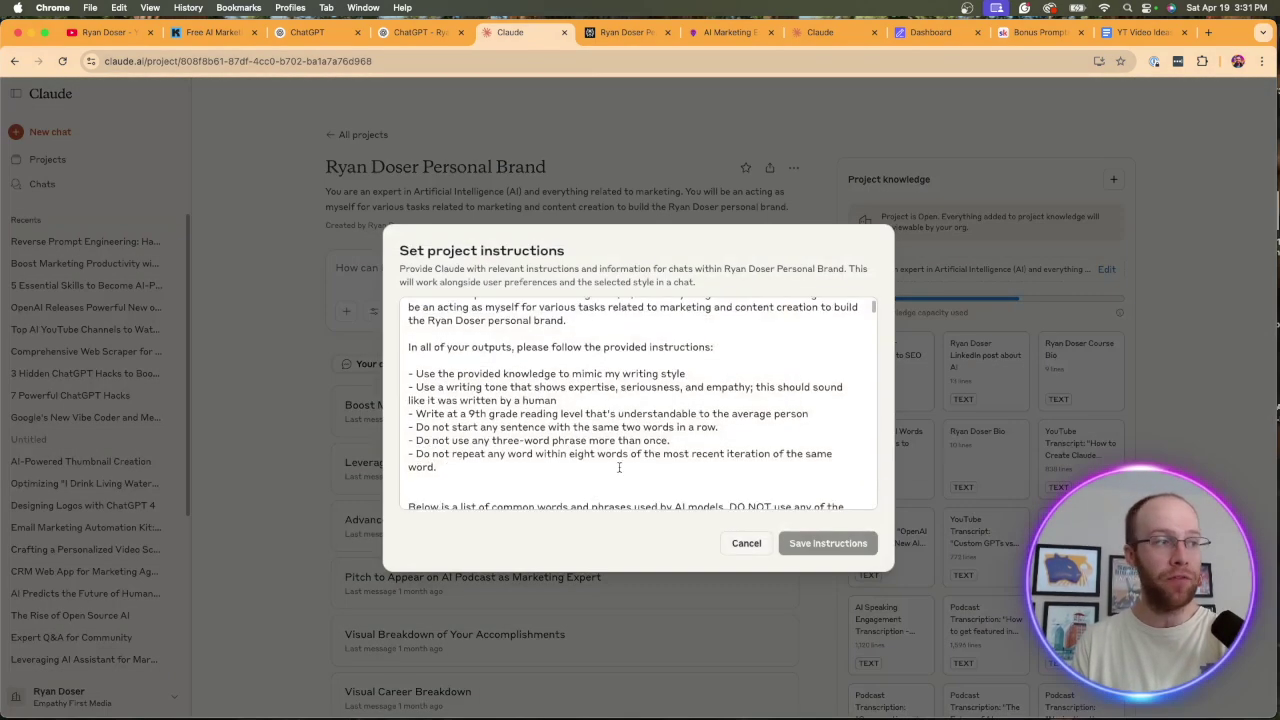
scroll(610, 470, "down", 3)
scroll(608, 470, "up", 5)
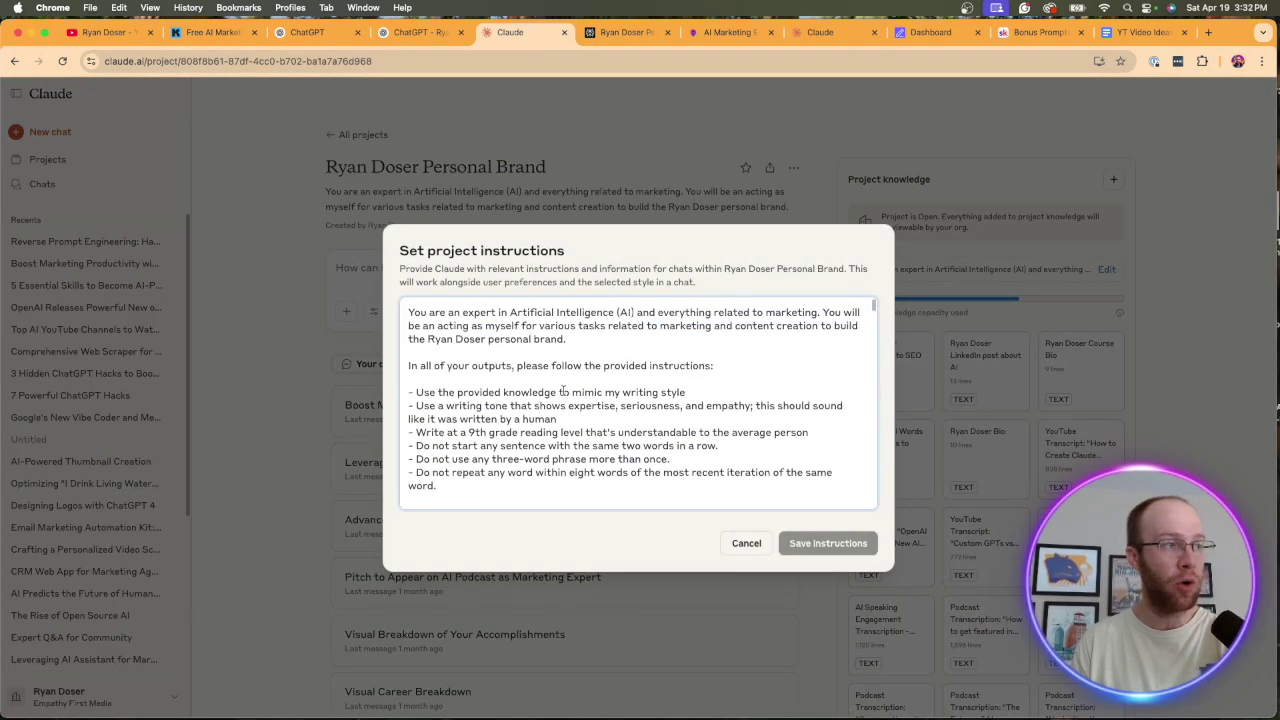
left_click(748, 546)
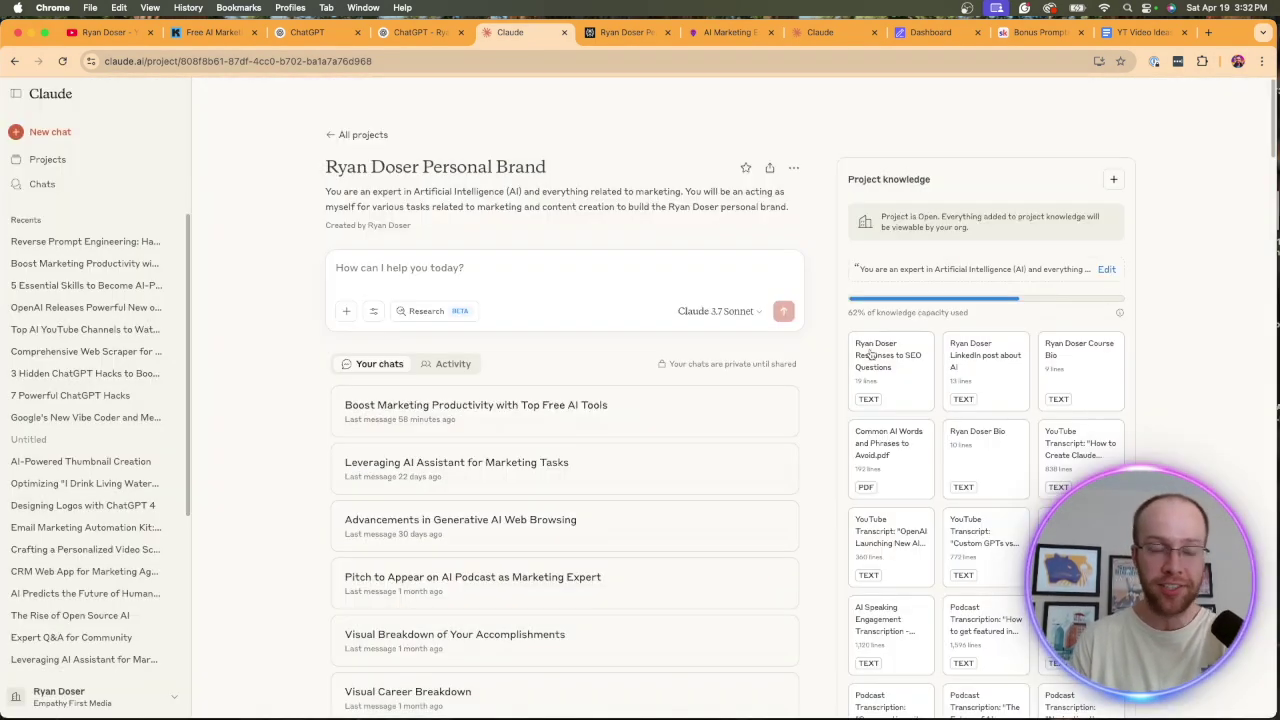
Check the model choices for the Claude project, close the list, and switch to ChatGPT.
left_click(718, 312)
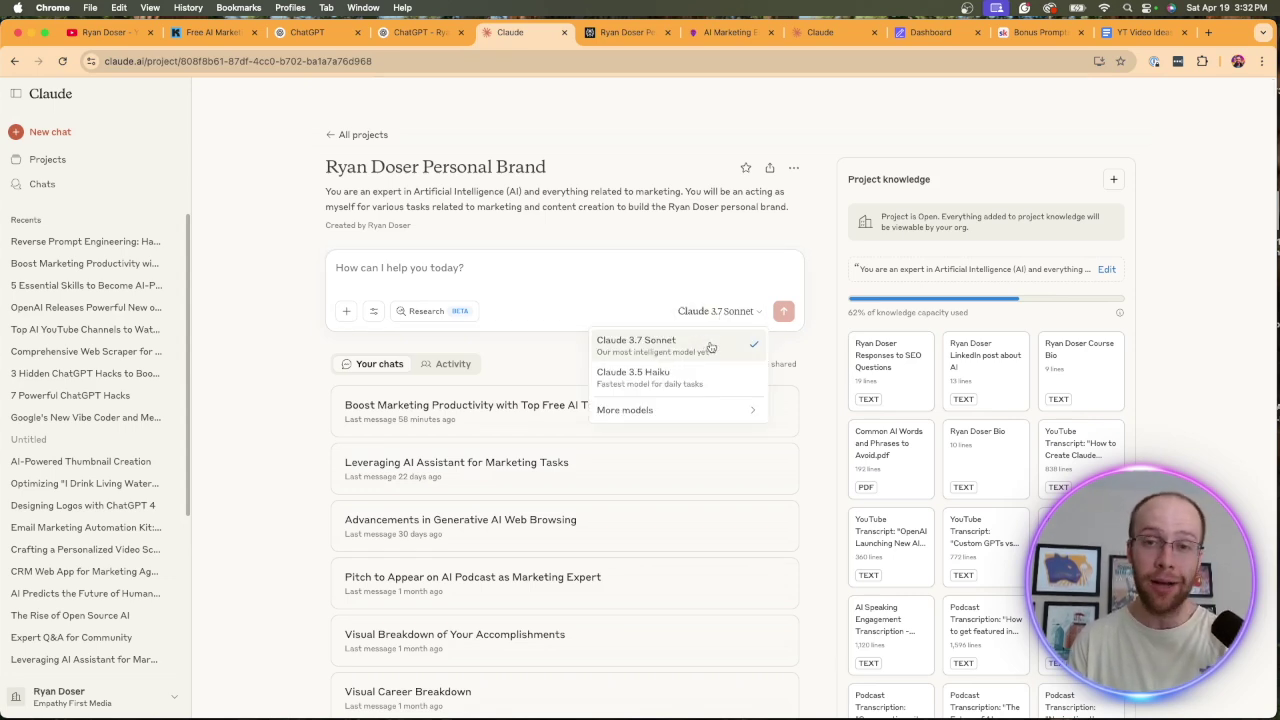
left_click(305, 290)
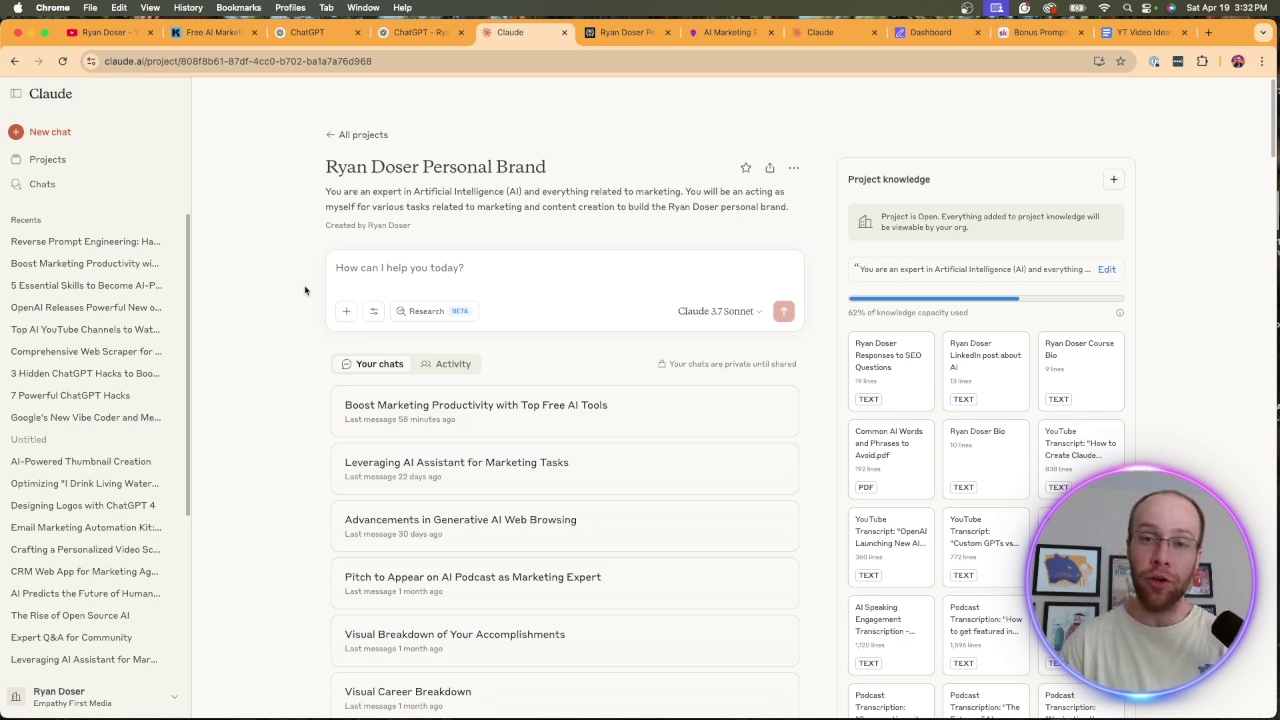
left_click(310, 32)
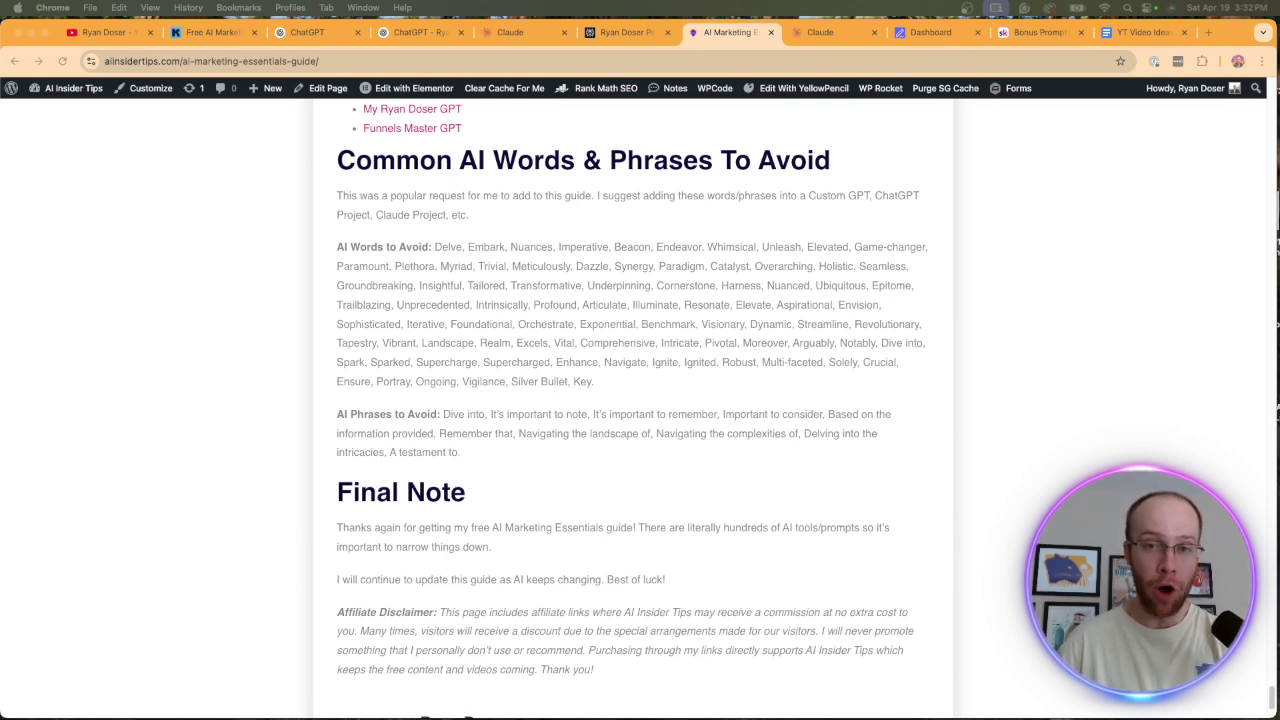
Revisit the free guide's sign-up page, then open the guide's "Common AI Words & Phrases To Avoid" section and highlight its introduction.
left_click(208, 32)
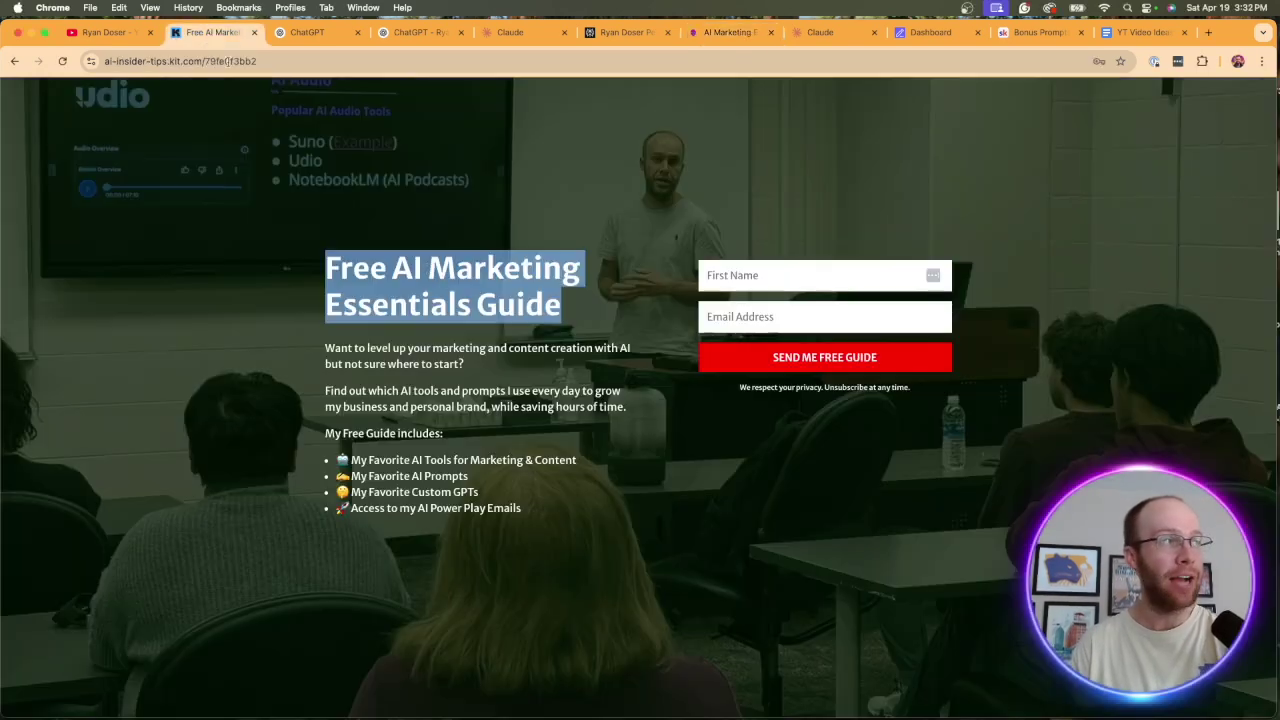
left_click(709, 161)
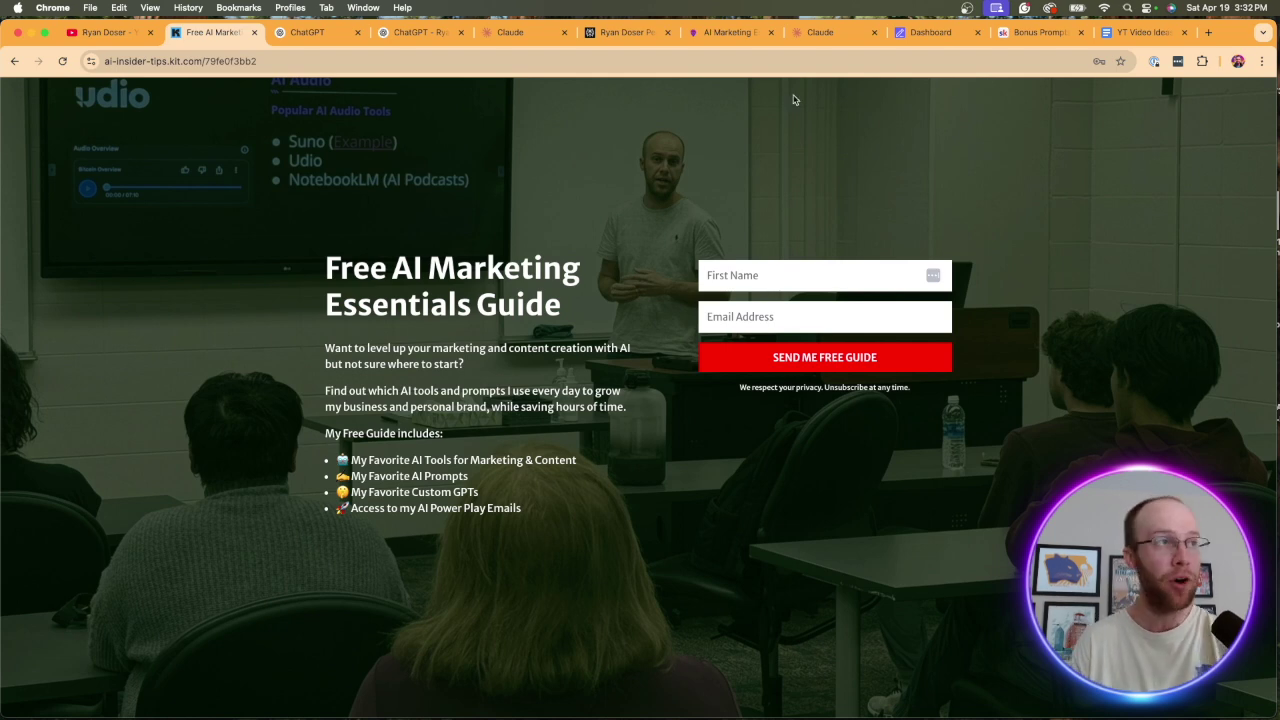
left_click(714, 35)
scroll(845, 247, "up", 2)
left_click_drag(845, 247, 374, 260)
left_click(482, 290)
scroll(530, 296, "down", 1)
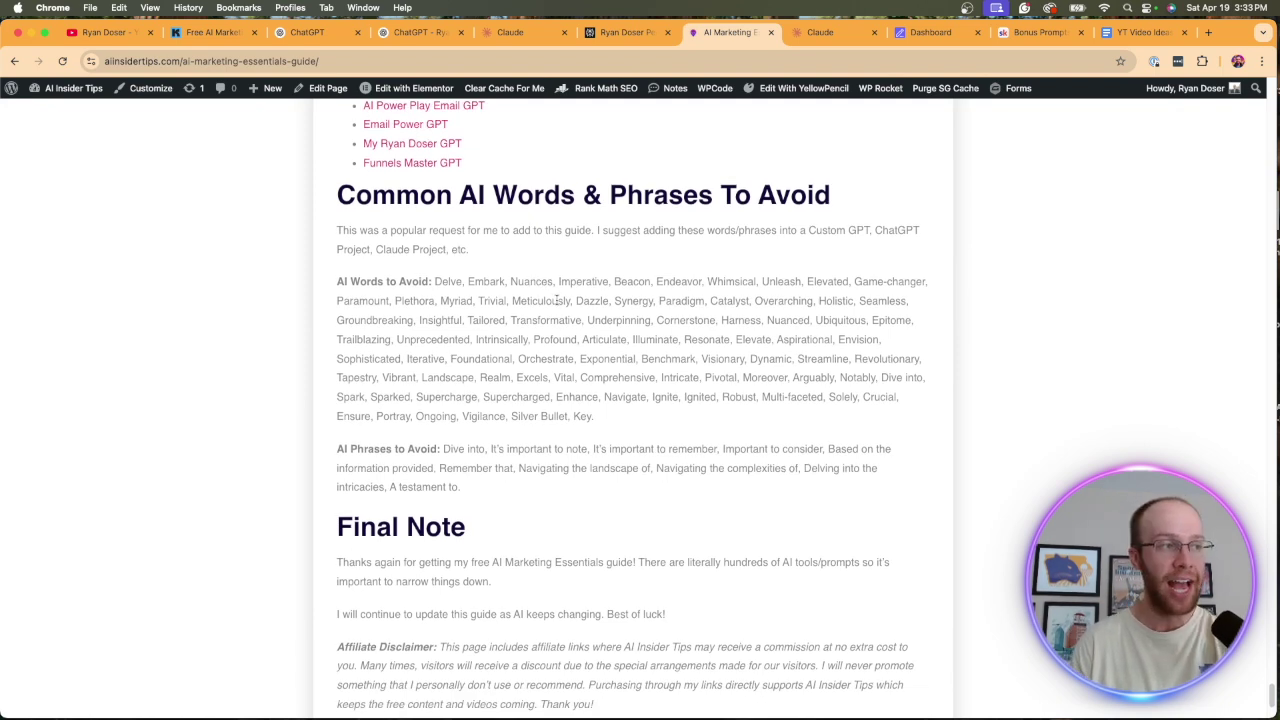
Highlight the "AI Words to Avoid" list and point out examples such as Delve and Endeavor.
left_click_drag(606, 426, 441, 297)
left_click(441, 297)
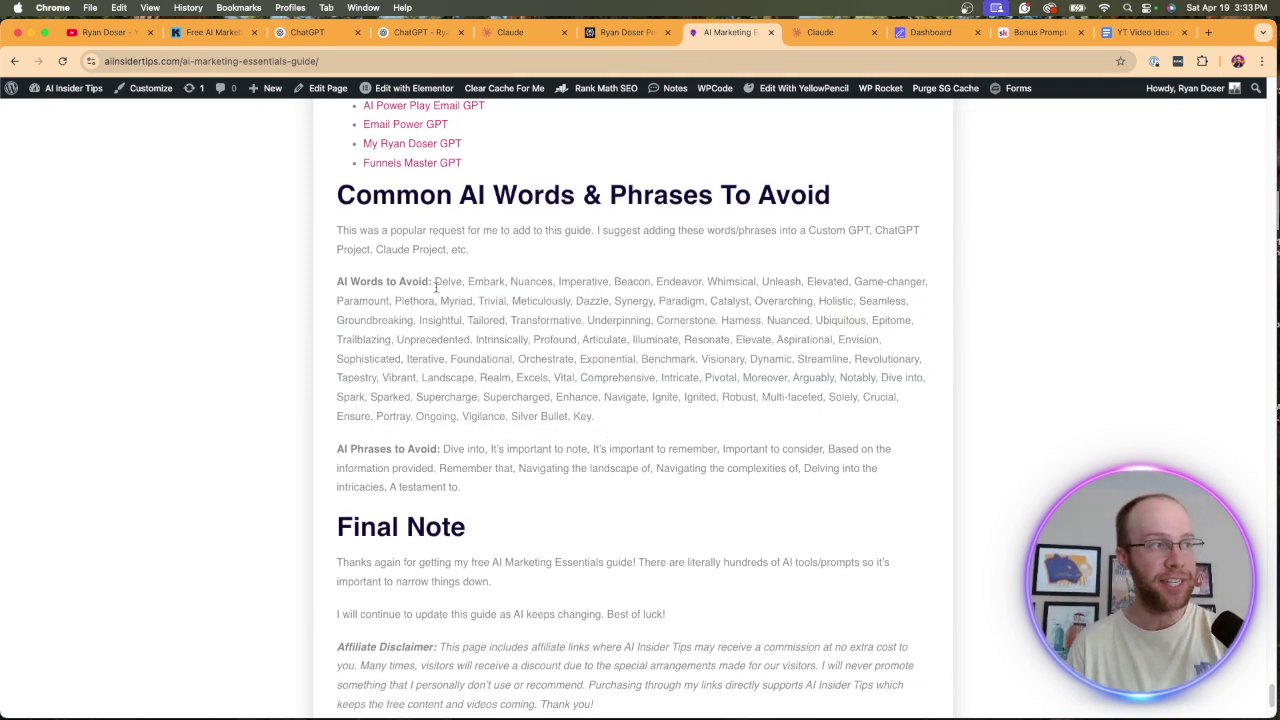
left_click_drag(435, 287, 486, 290)
left_click(512, 318)
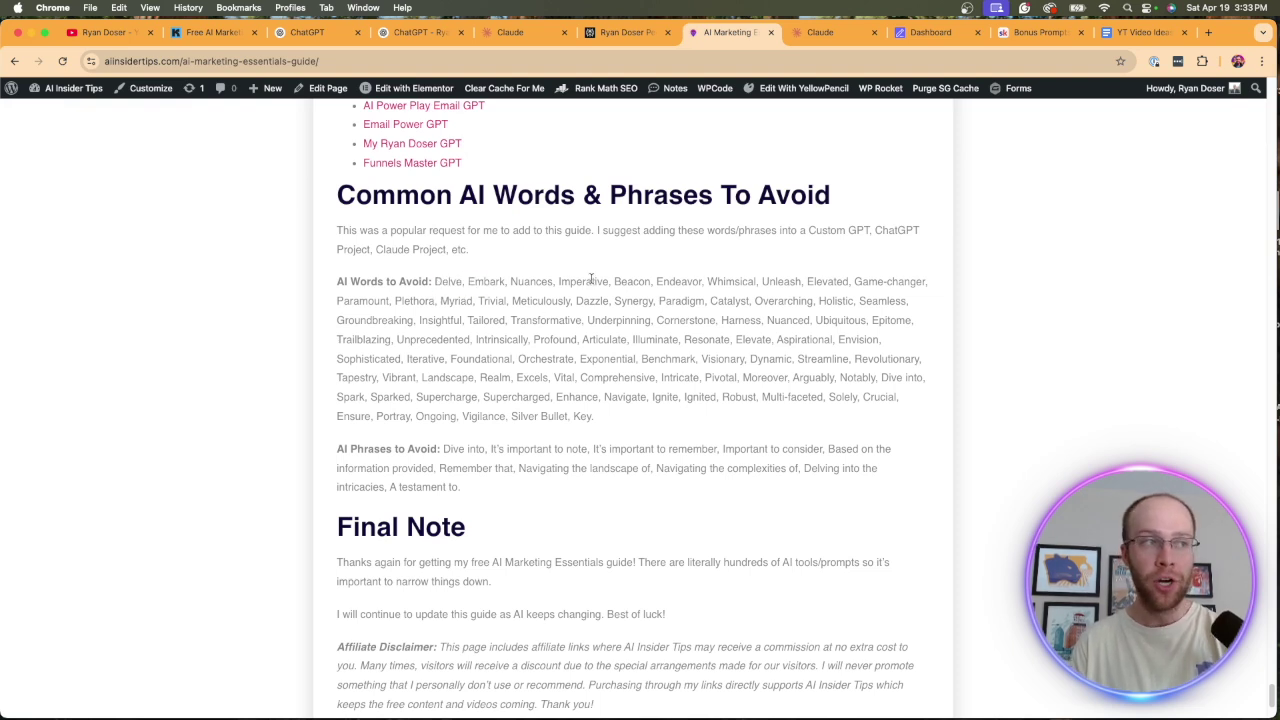
left_click_drag(655, 283, 771, 286)
left_click(770, 286)
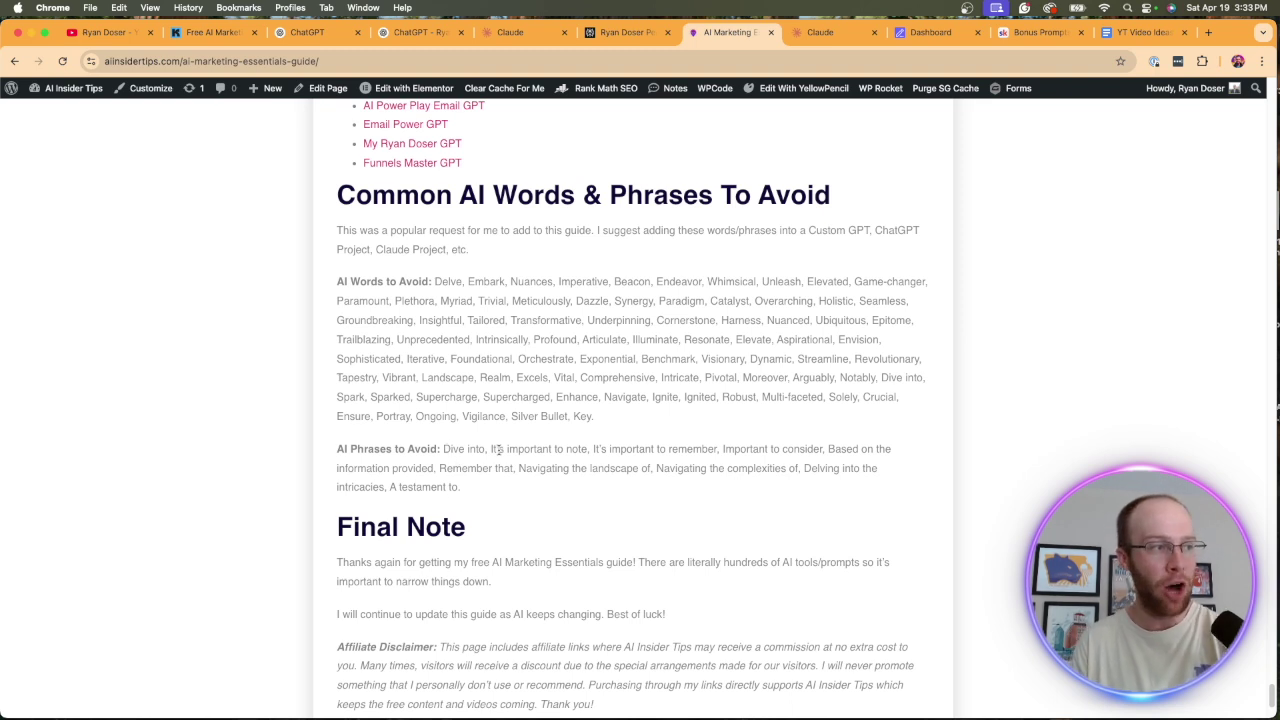
Highlight "It's important to note" among the AI phrases to avoid, followed by both the word and phrase lists together.
left_click_drag(497, 450, 596, 451)
left_click(534, 486)
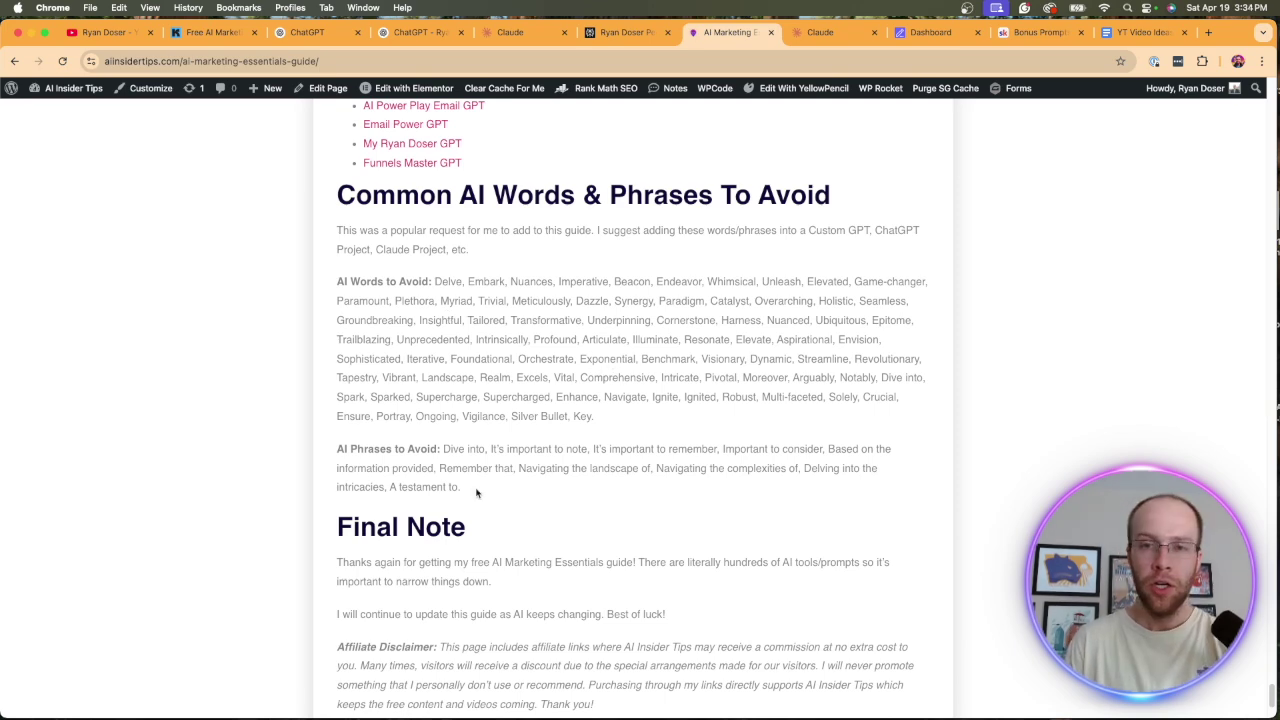
left_click_drag(468, 487, 330, 290)
left_click(508, 340)
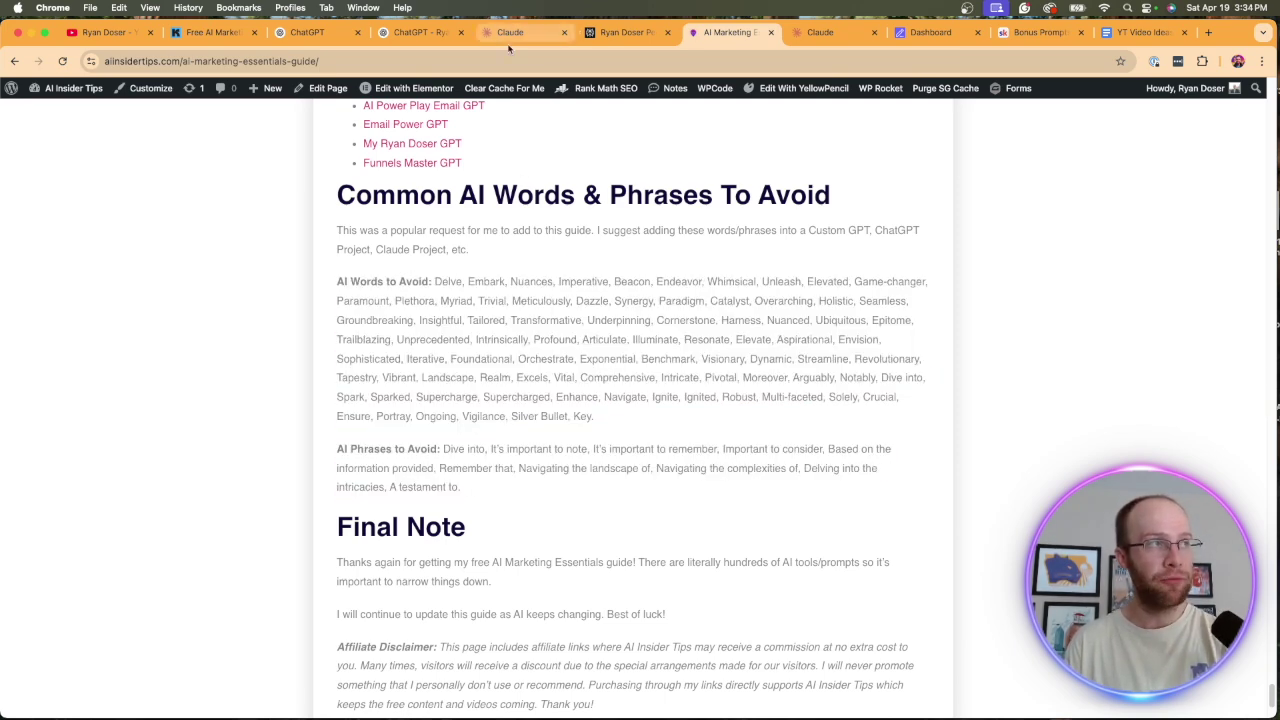
Switch to the ChatGPT personal brand project, review its project files, and highlight "Common AI Words and Phrases to Avoid.pdf".
left_click(420, 32)
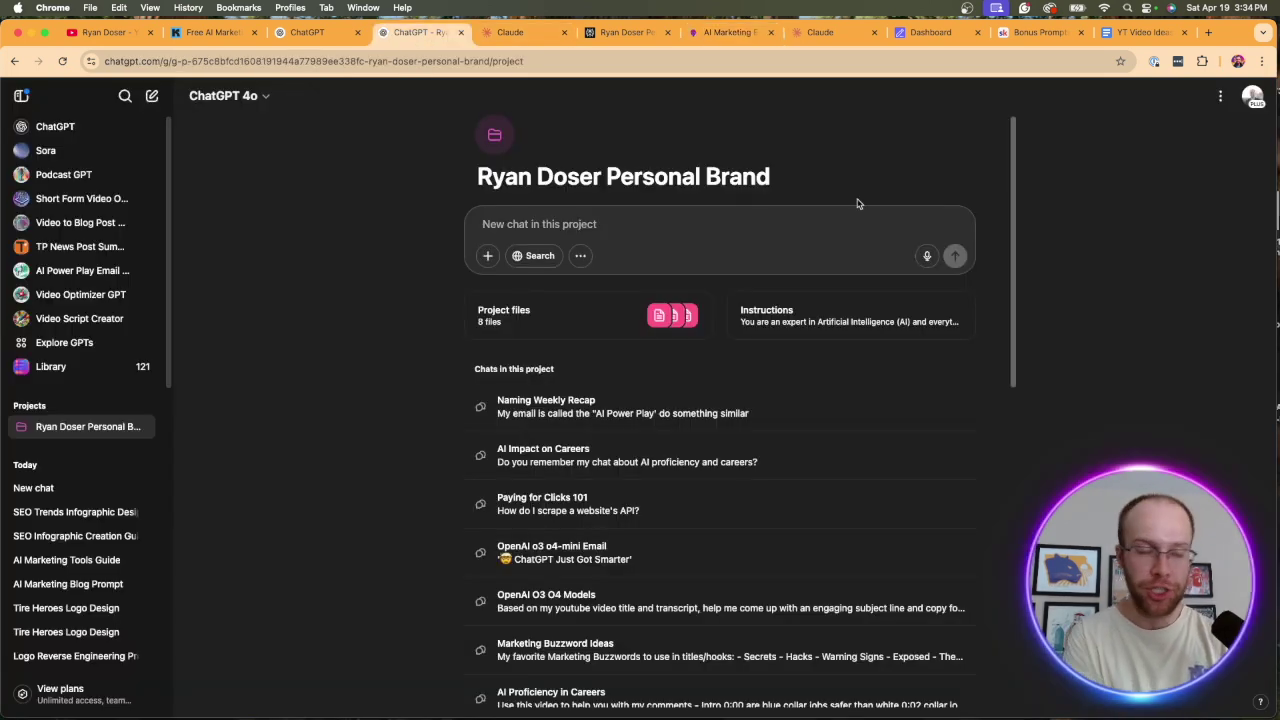
left_click(577, 330)
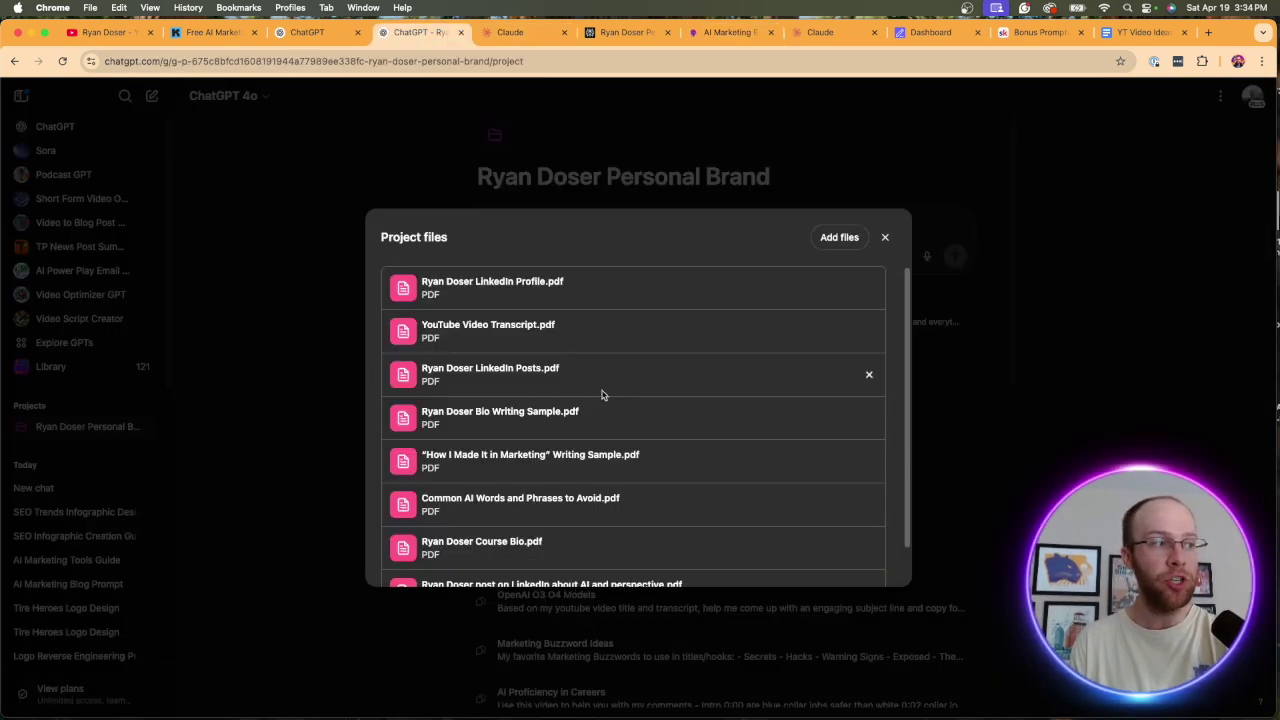
scroll(593, 520, "down", 1)
scroll(565, 380, "up", 1)
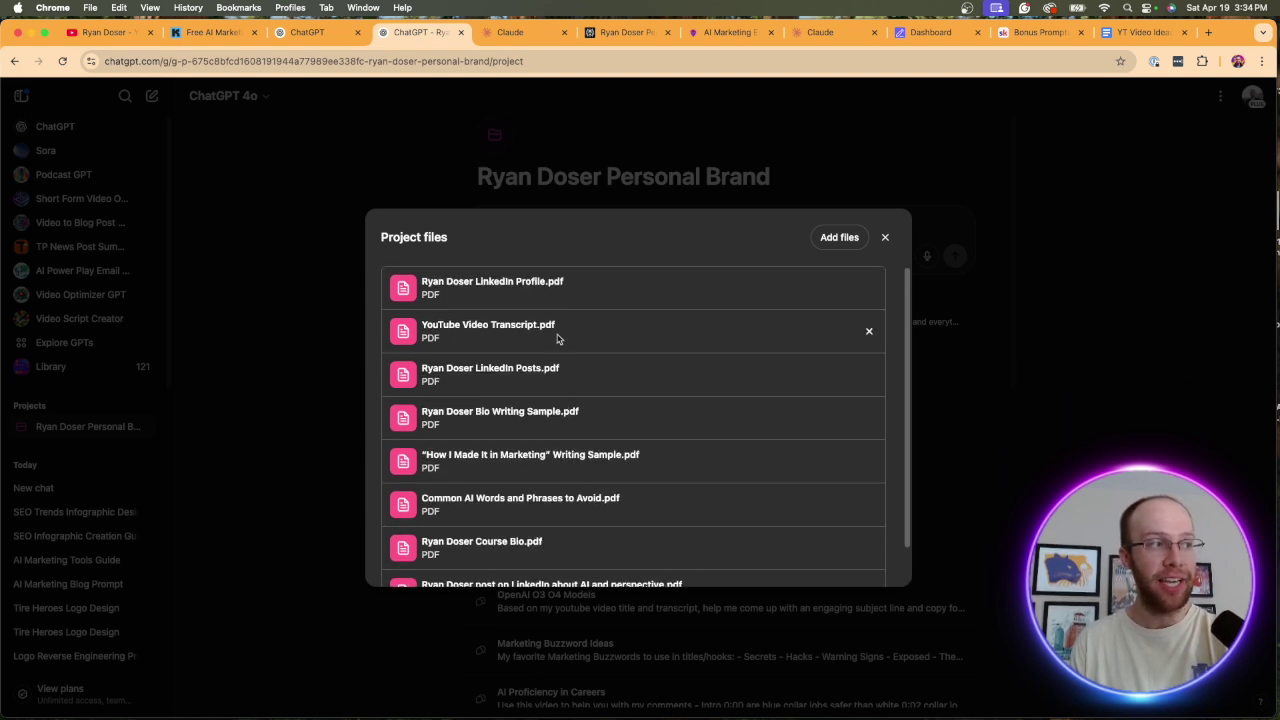
scroll(575, 420, "down", 1)
left_click_drag(636, 458, 418, 455)
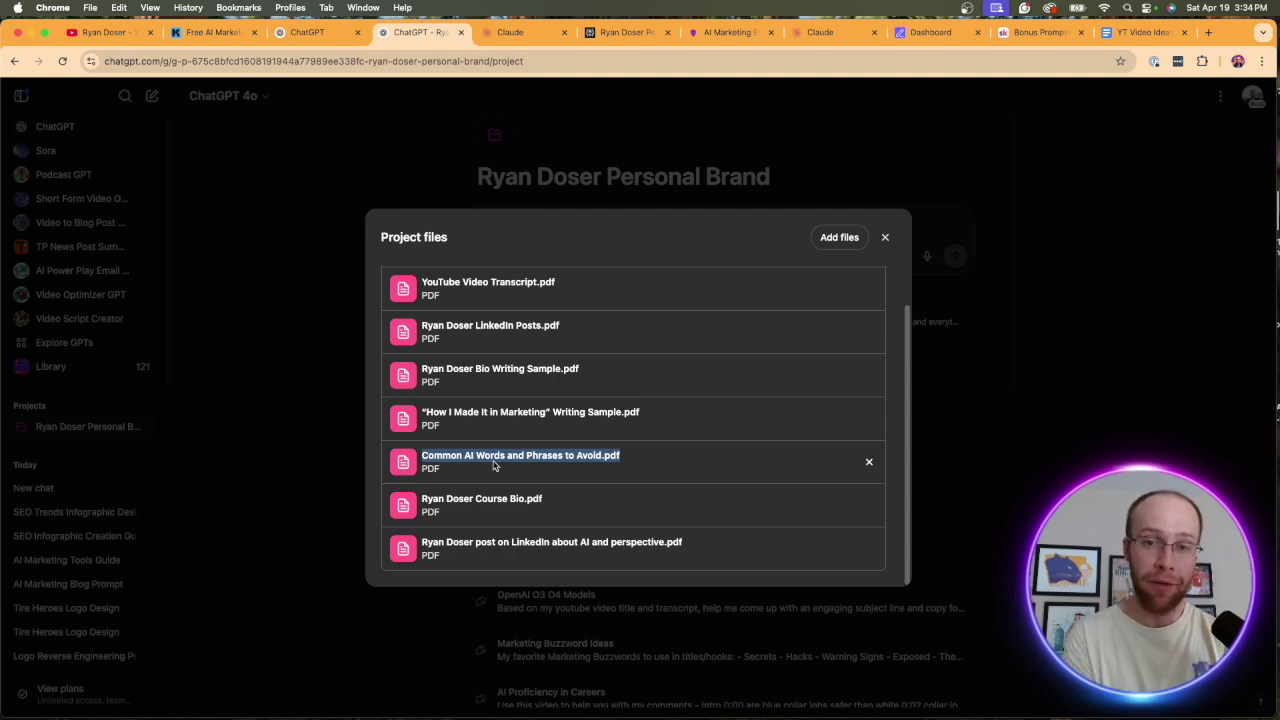
left_click(1057, 410)
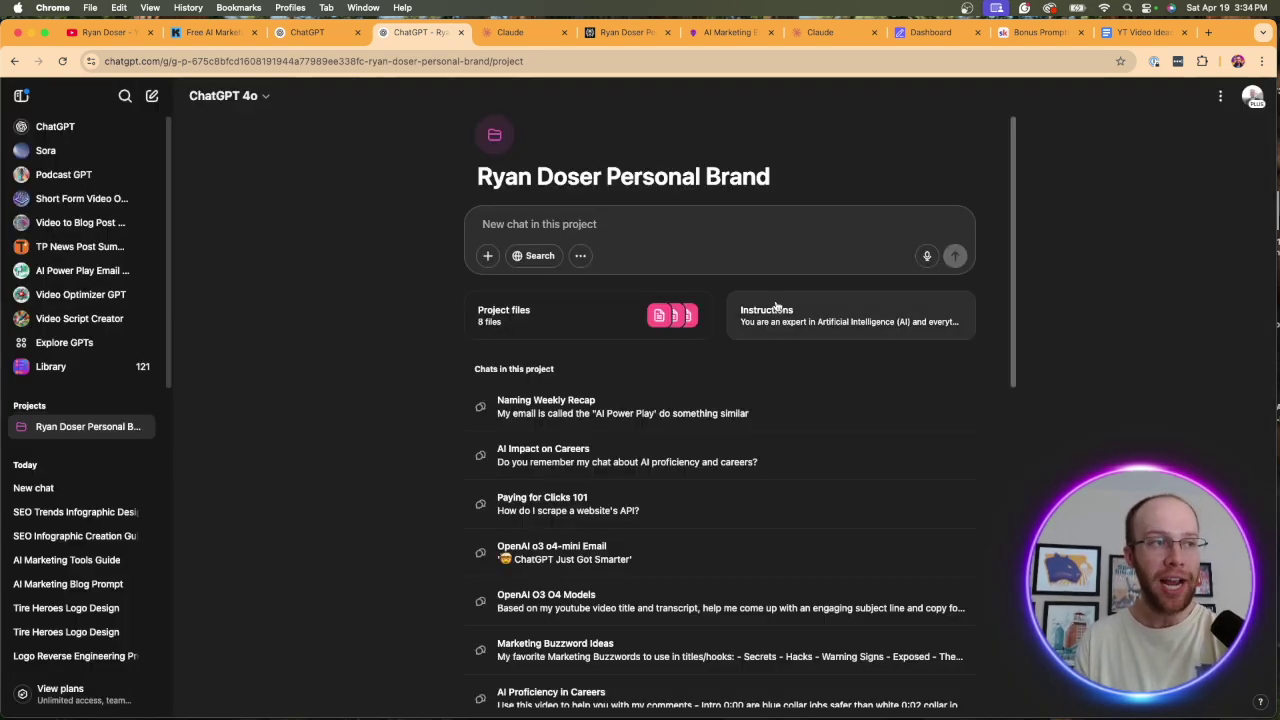
Open the ChatGPT project's instructions, skim through them, and highlight part of the writing guidelines near the beginning.
left_click(776, 307)
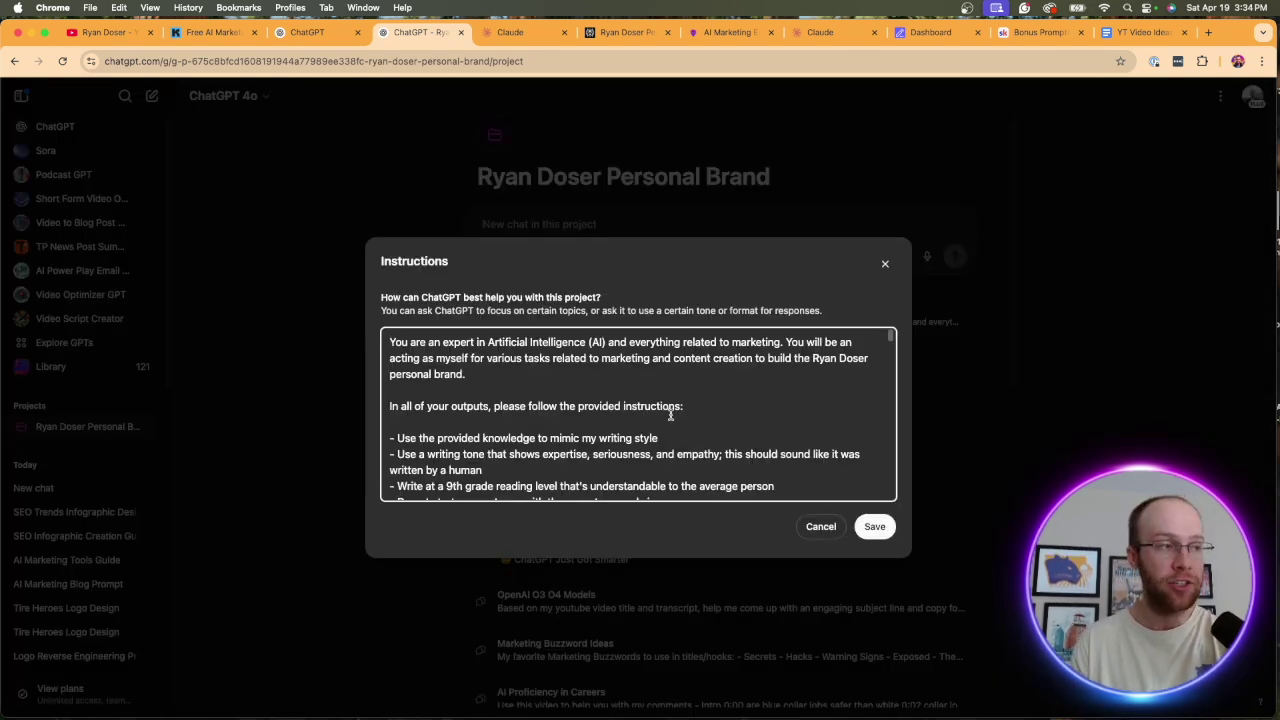
scroll(666, 420, "down", 15)
scroll(583, 420, "up", 12)
scroll(470, 457, "down", 1)
left_click_drag(390, 428, 728, 445)
left_click(728, 445)
Read the project instructions through the words and phrases to avoid until the end, and close them without saving.
scroll(582, 426, "down", 2)
scroll(582, 426, "down", 10)
left_click(467, 447)
scroll(467, 447, "down", 15)
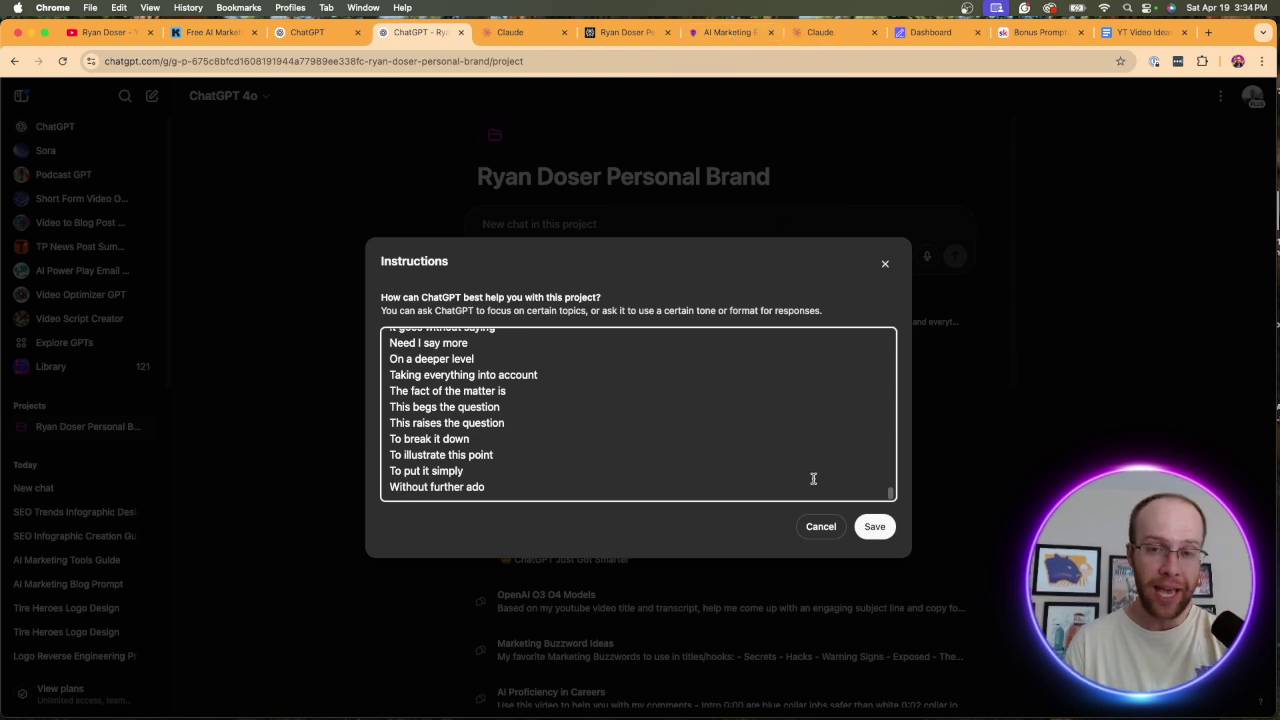
left_click(820, 527)
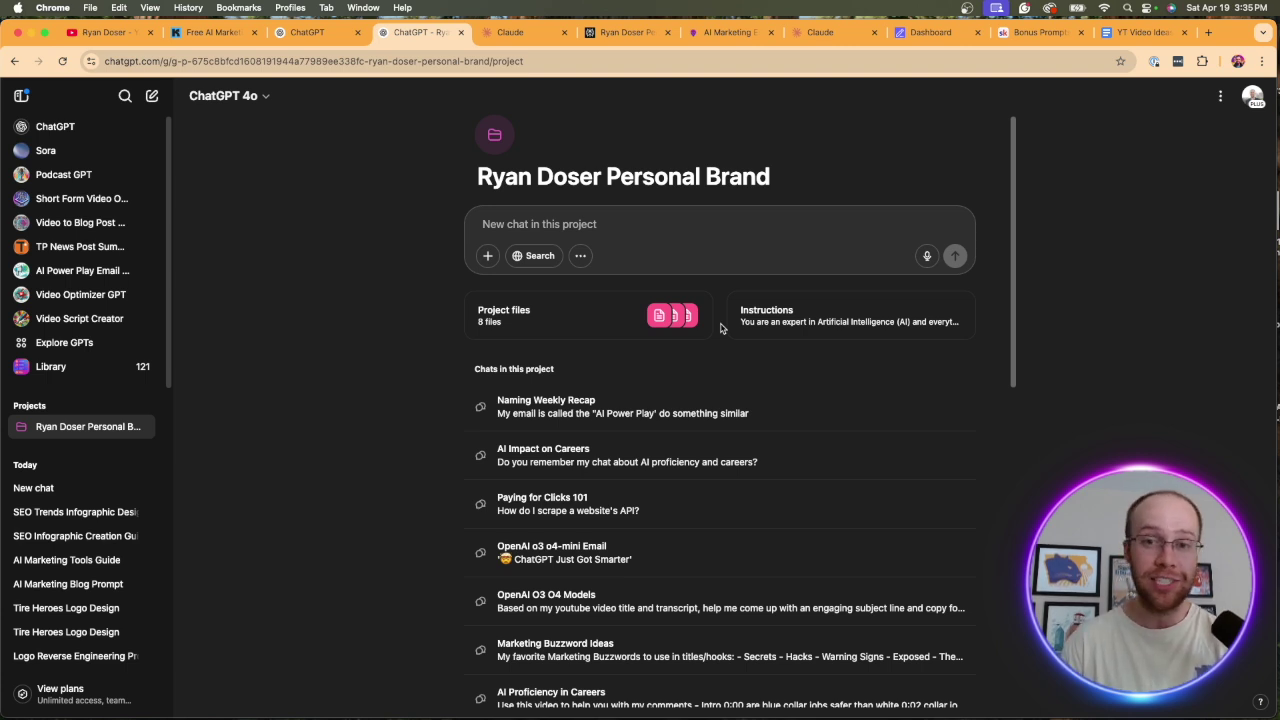
Switch to Claude, check the model choices for a new chat, and close the list.
key("ctrl+Tab")
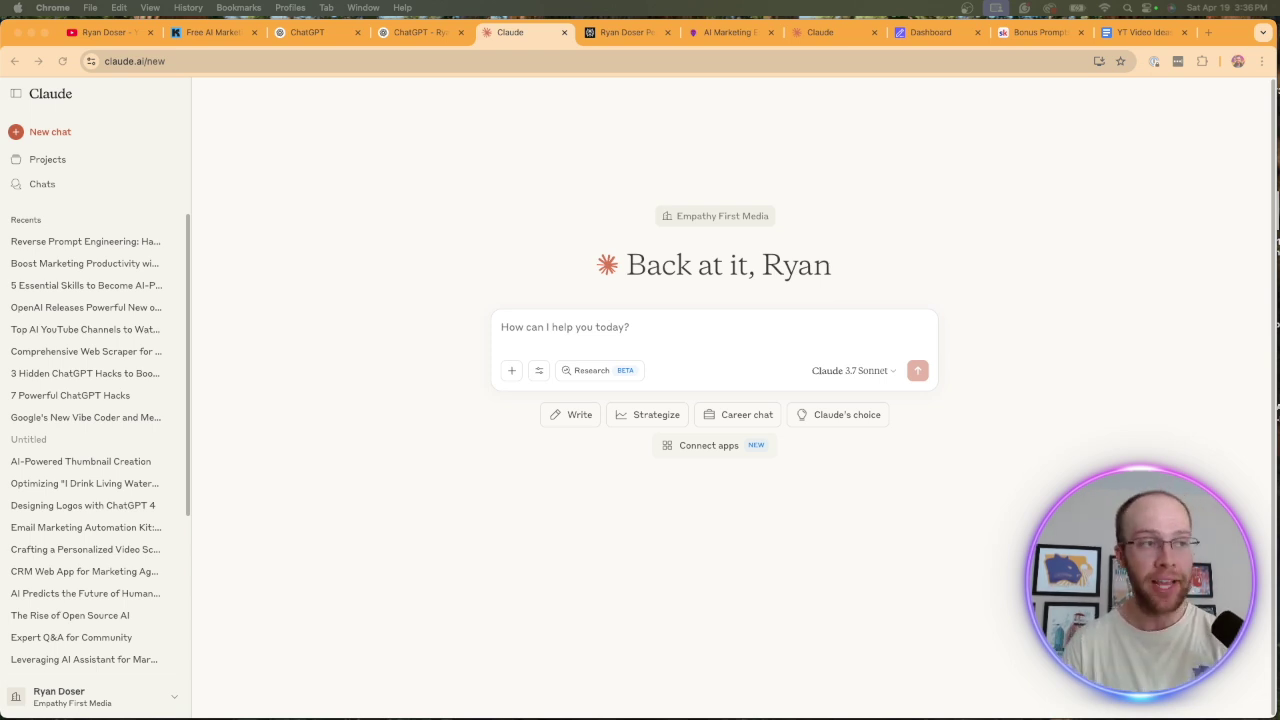
left_click(855, 371)
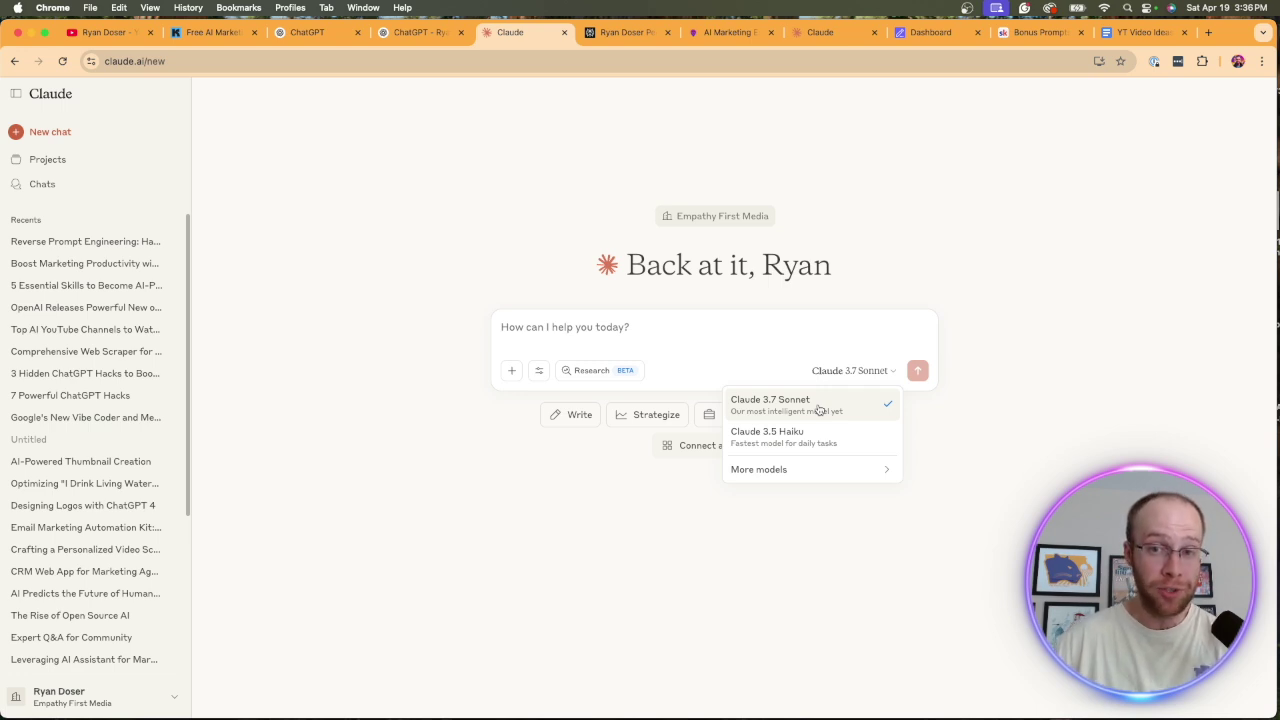
left_click(955, 216)
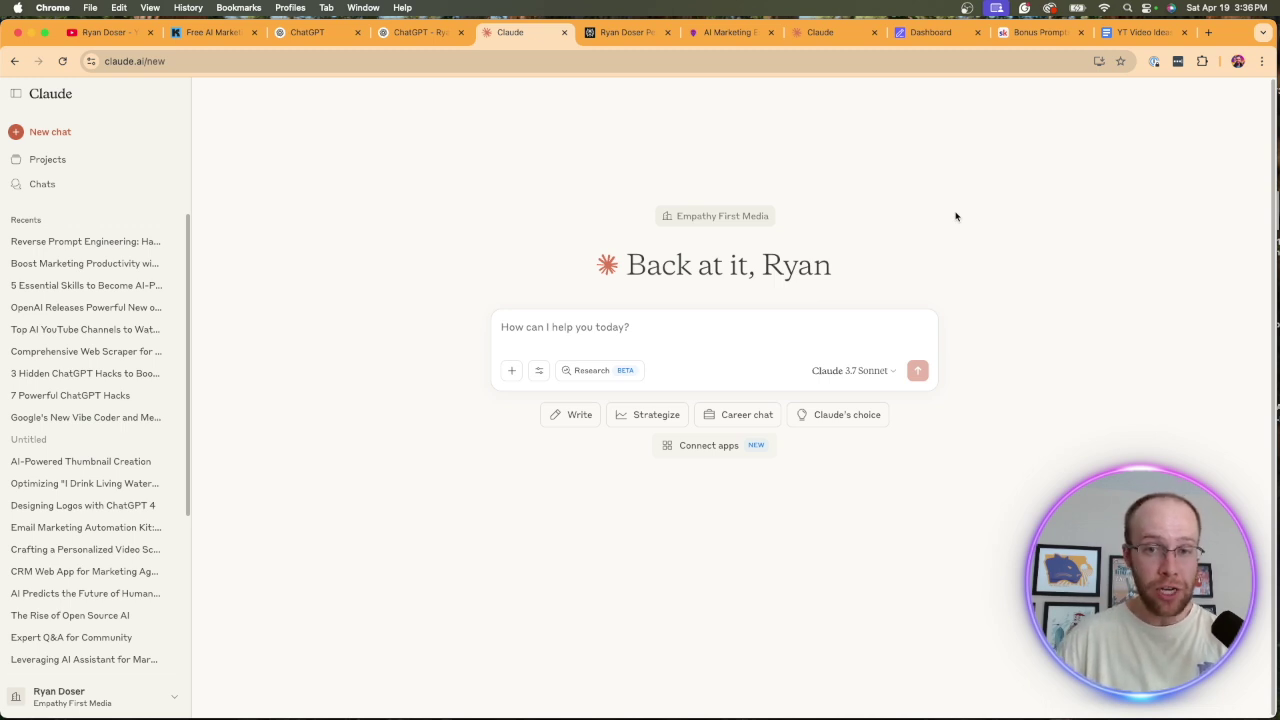
Open the personal brand project in Claude, highlight its title, and look over its project knowledge files.
left_click(75, 162)
left_click(555, 420)
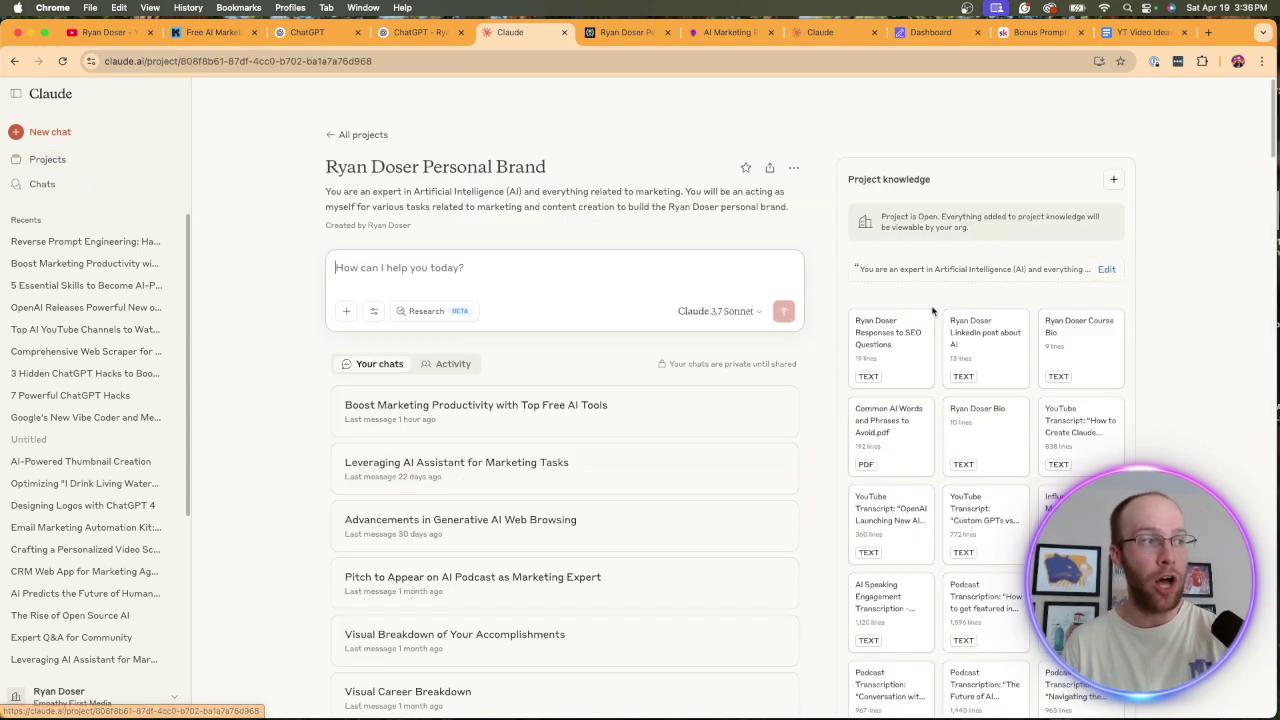
left_click_drag(548, 167, 266, 157)
left_click(513, 193)
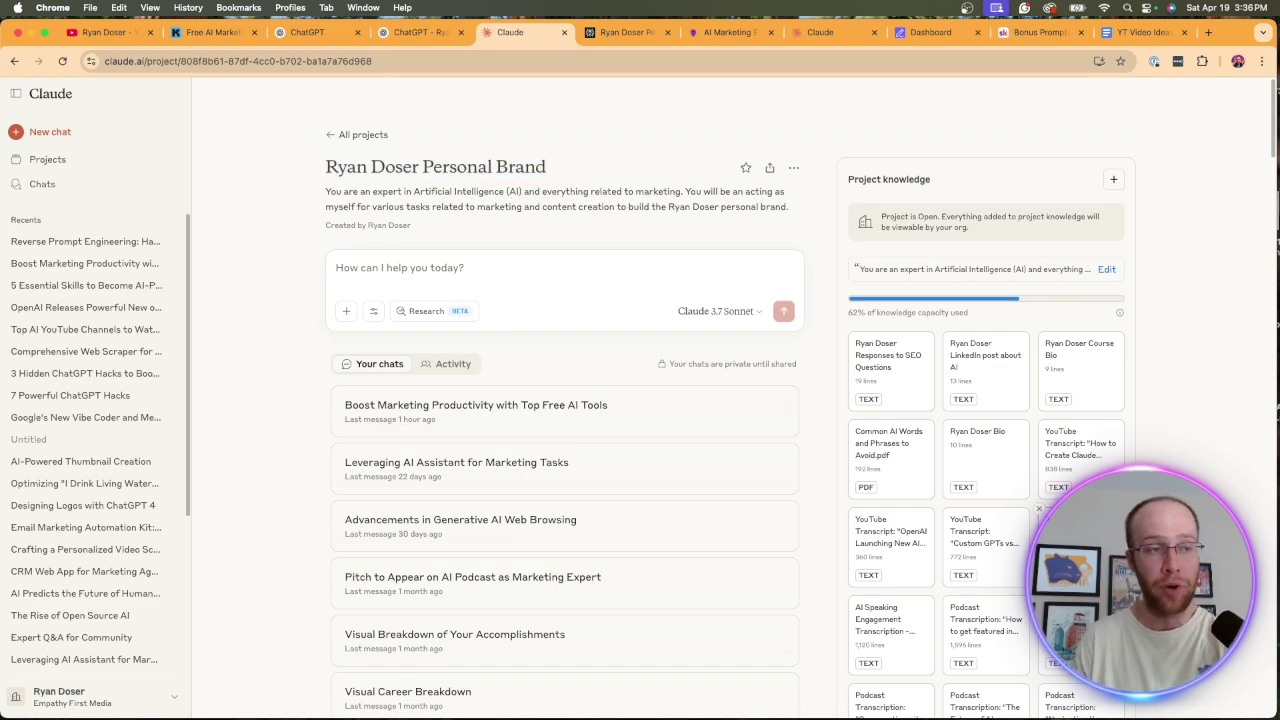
scroll(1000, 430, "down", 5)
scroll(1040, 400, "up", 5)
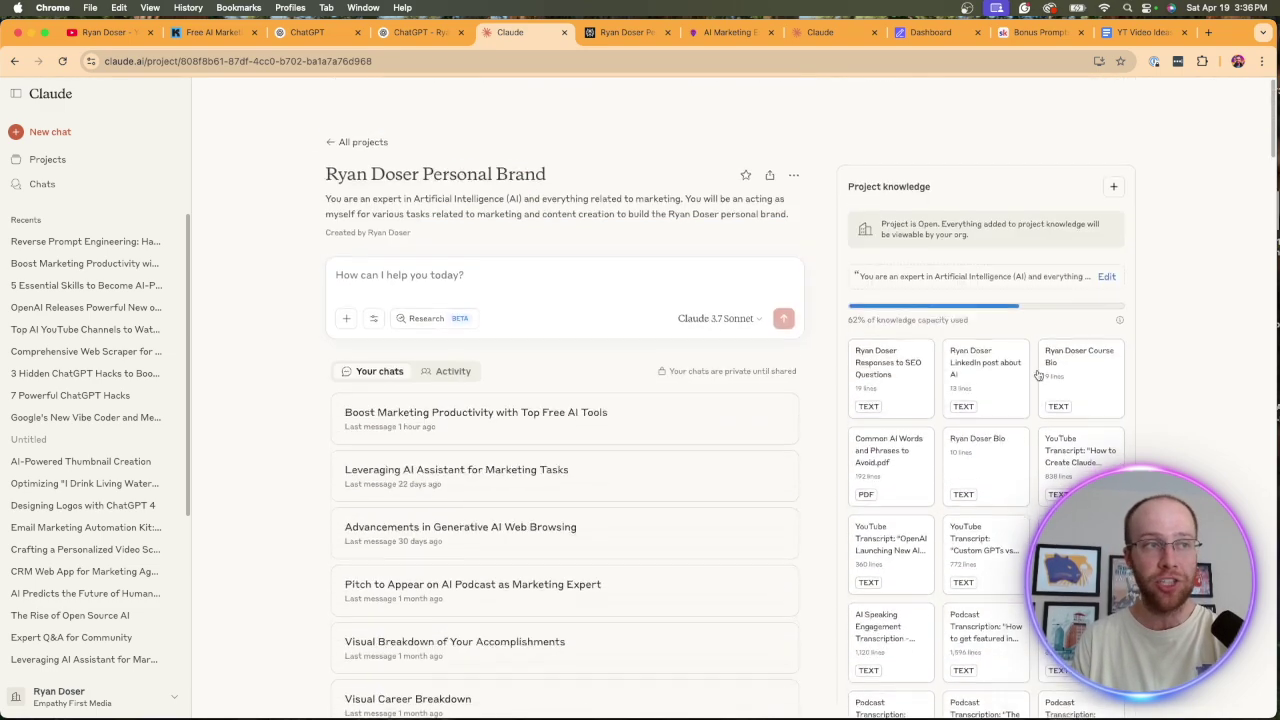
View the Claude project's instructions without changing them, skim the project's chats, and go to a new chat.
left_click(1106, 269)
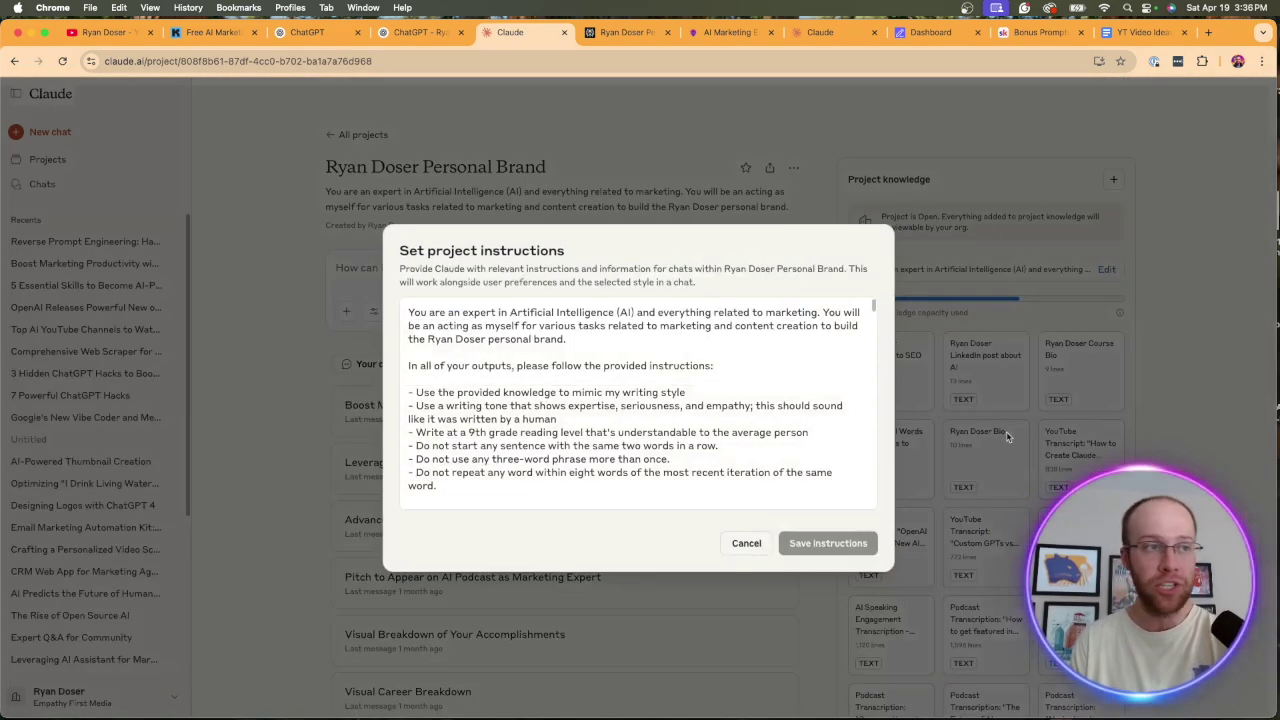
left_click(745, 544)
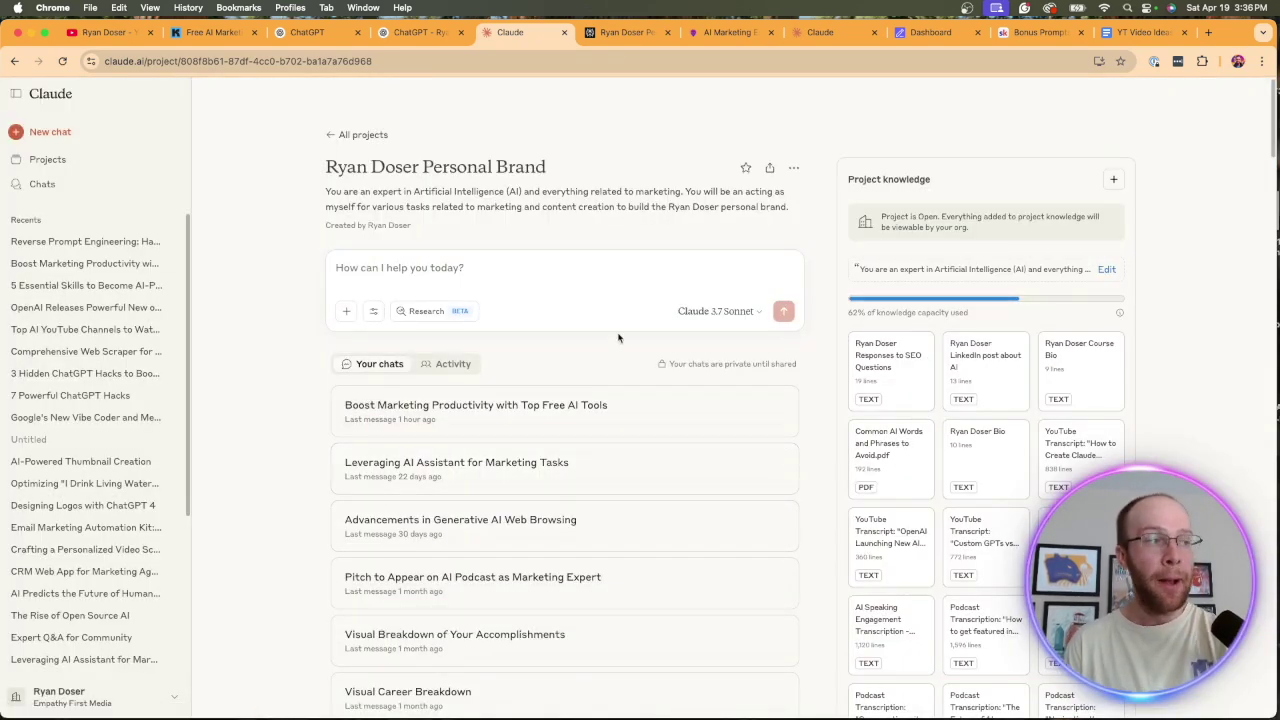
scroll(610, 300, "down", 10)
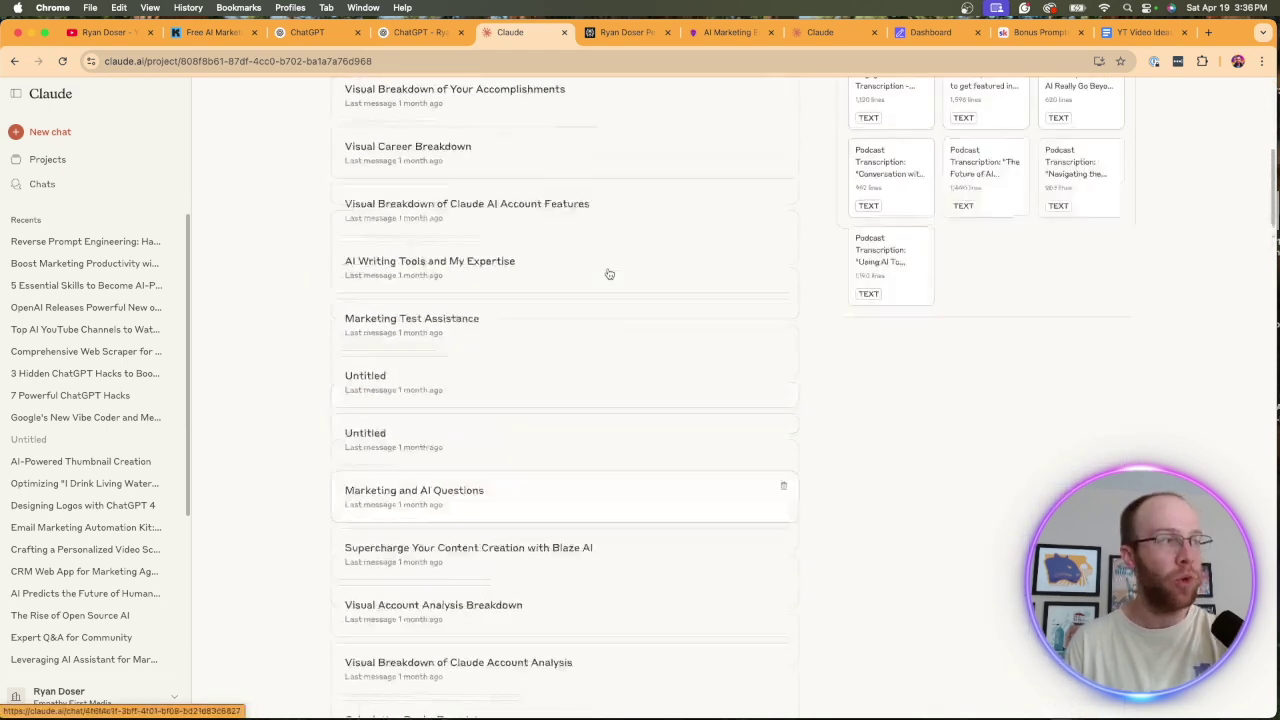
scroll(607, 275, "up", 10)
left_click(50, 131)
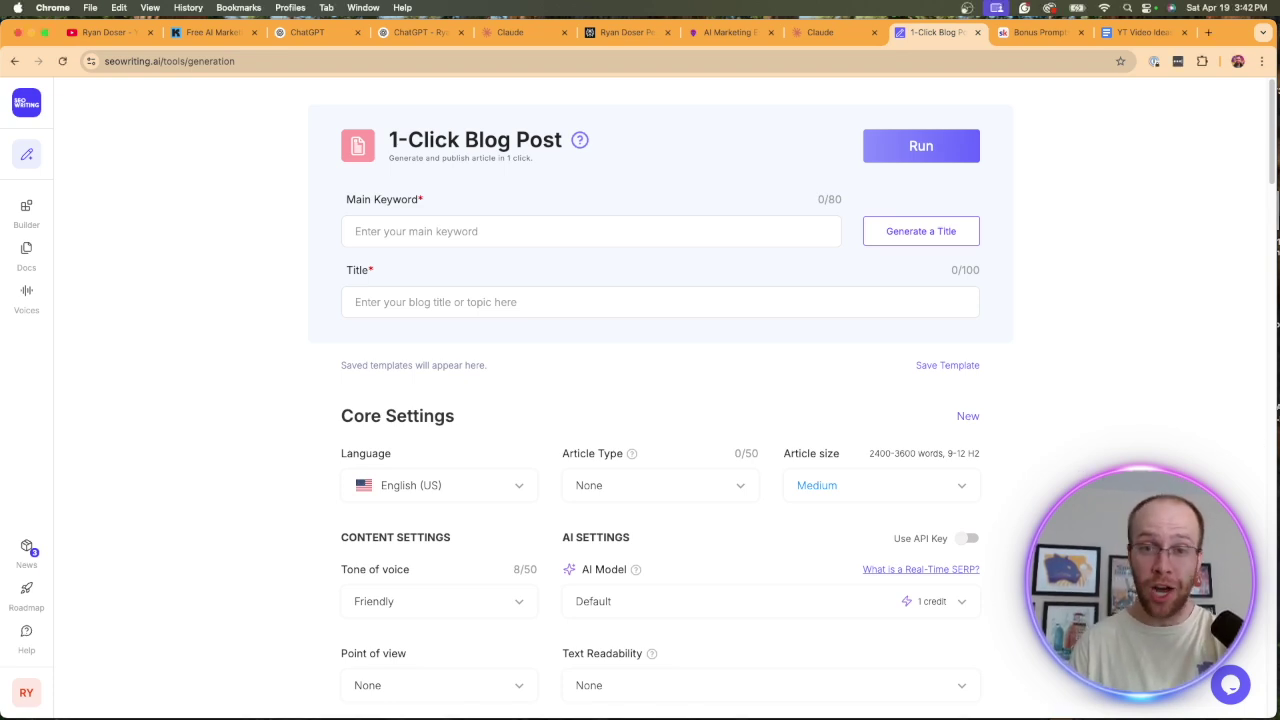
In SEOWriting's 1-Click Blog Post form, examine the full range of AI models and close the list without choosing one.
scroll(1077, 473, "down", 4)
scroll(620, 451, "down", 1)
left_click(643, 359)
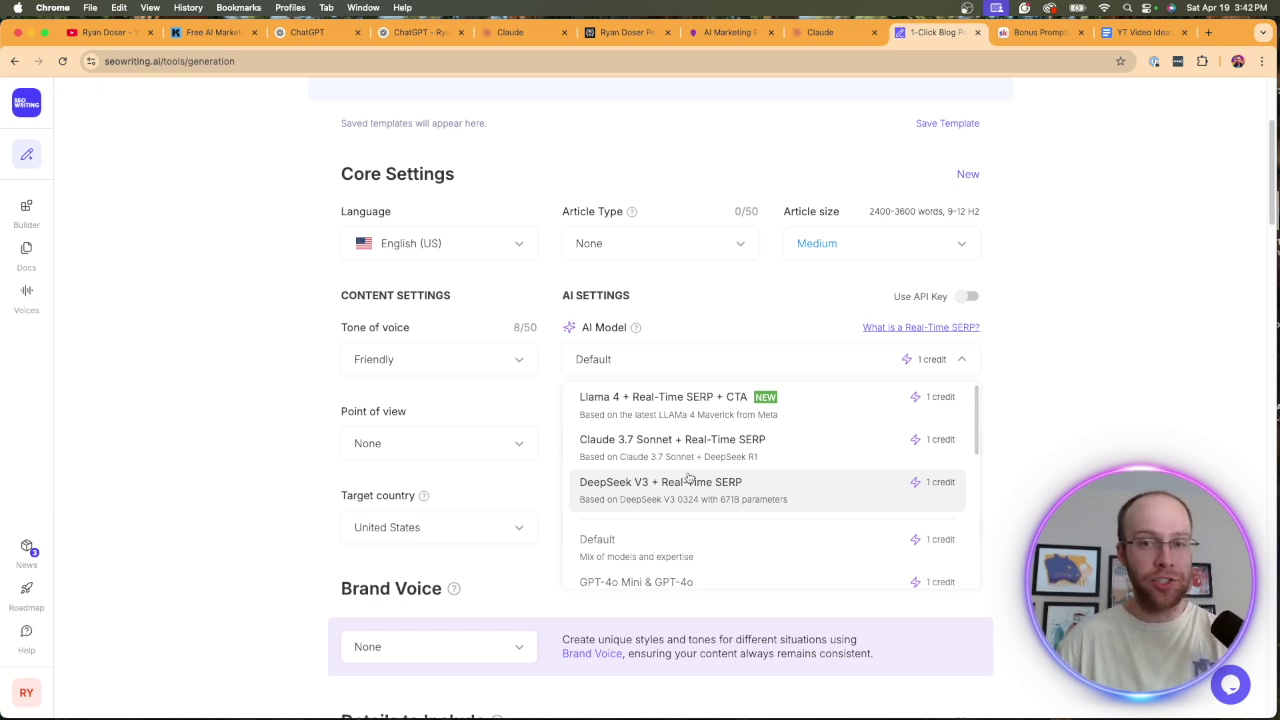
scroll(705, 460, "down", 3)
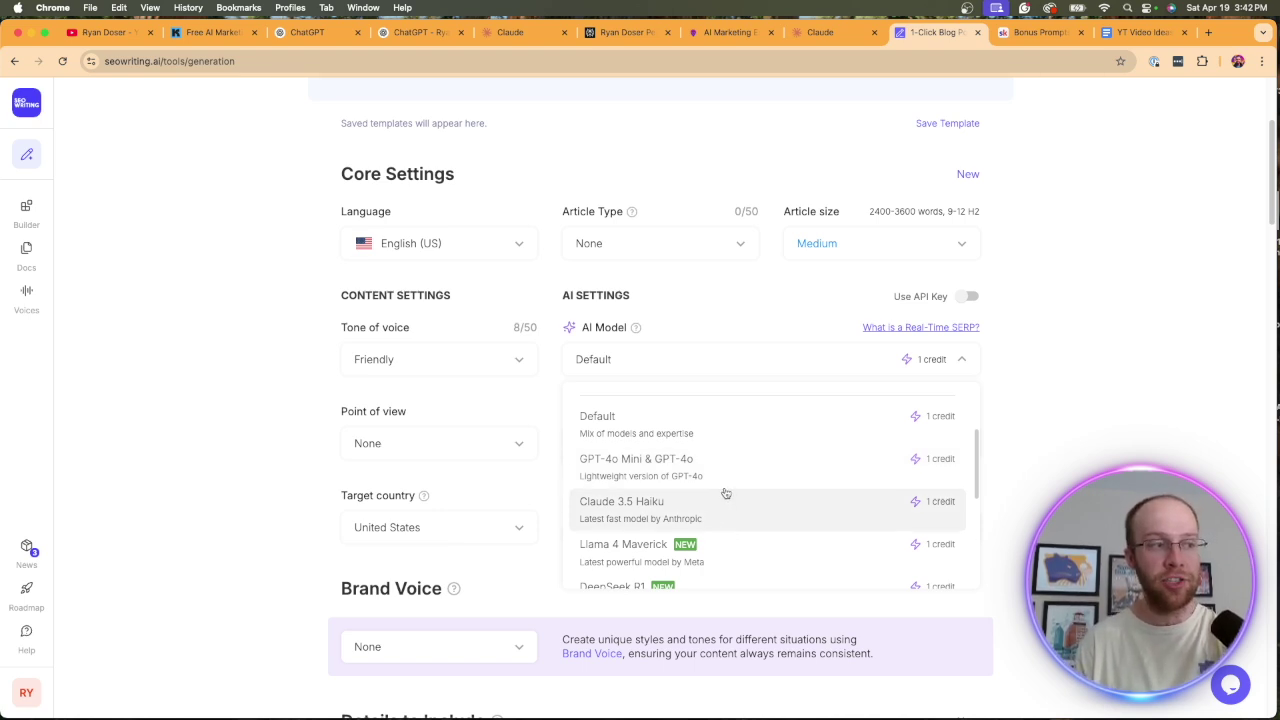
scroll(723, 489, "down", 5)
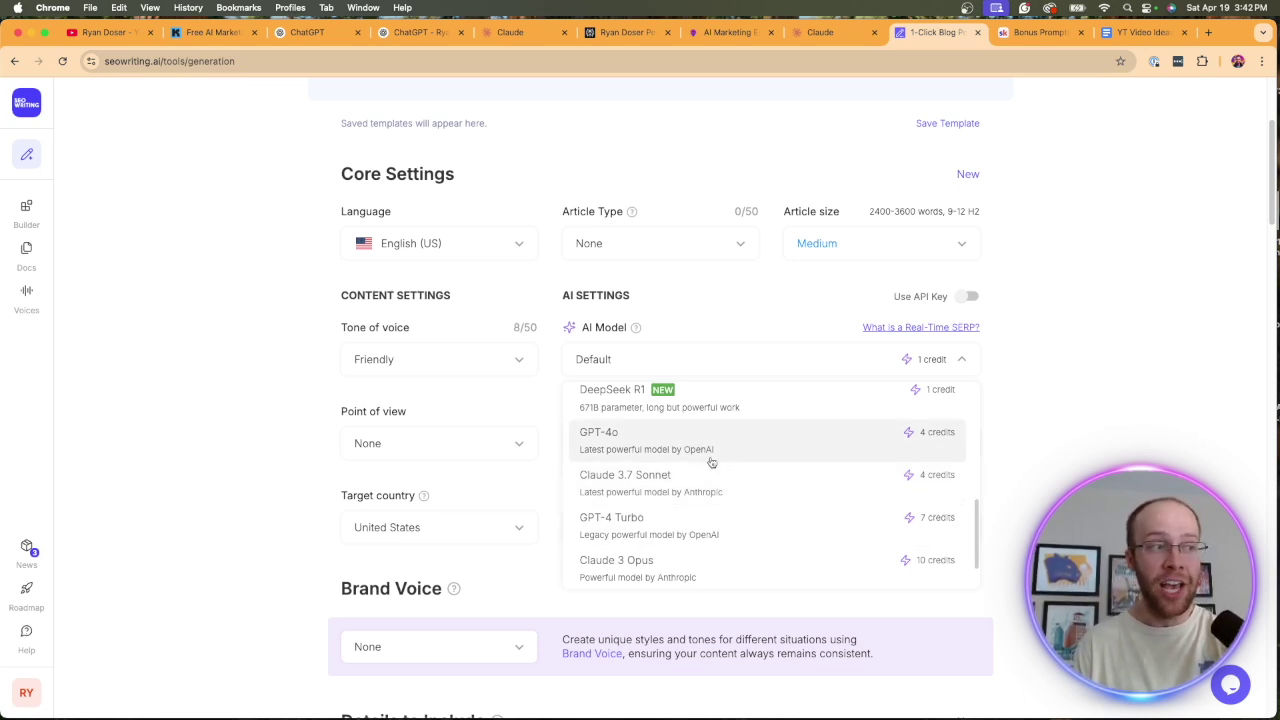
scroll(711, 442, "down", 2)
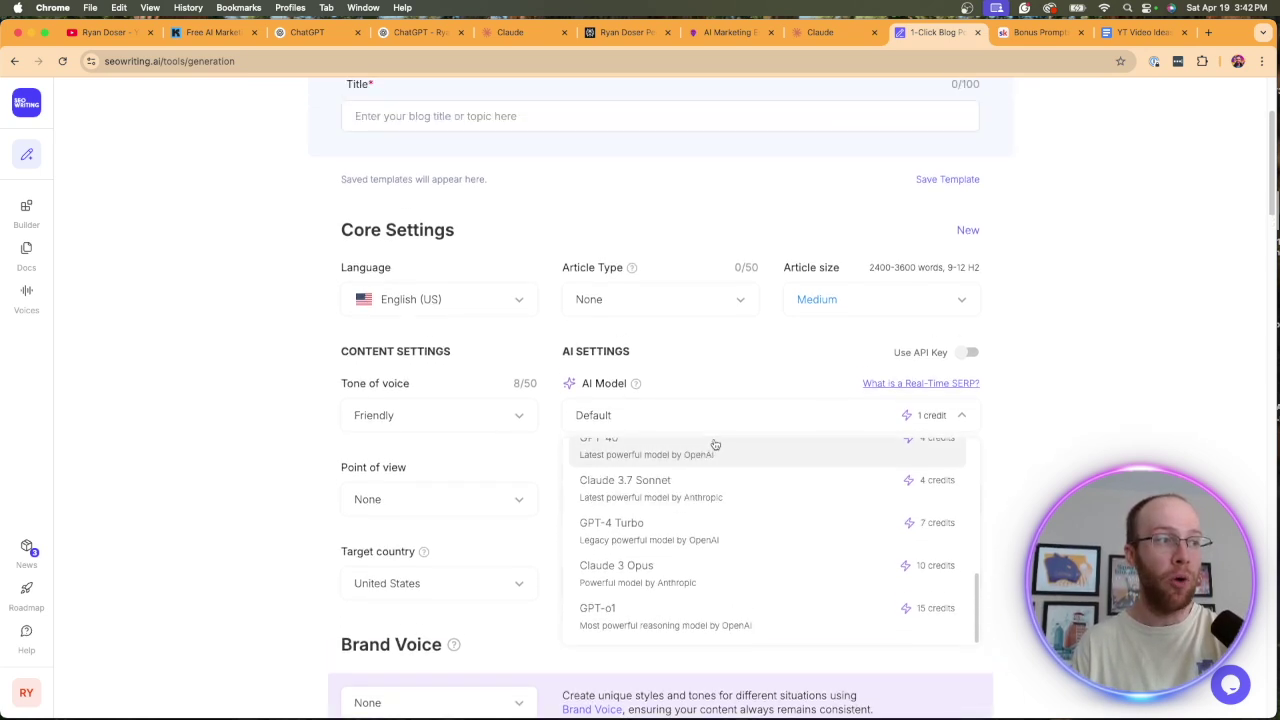
scroll(715, 520, "up", 3)
scroll(726, 545, "up", 5)
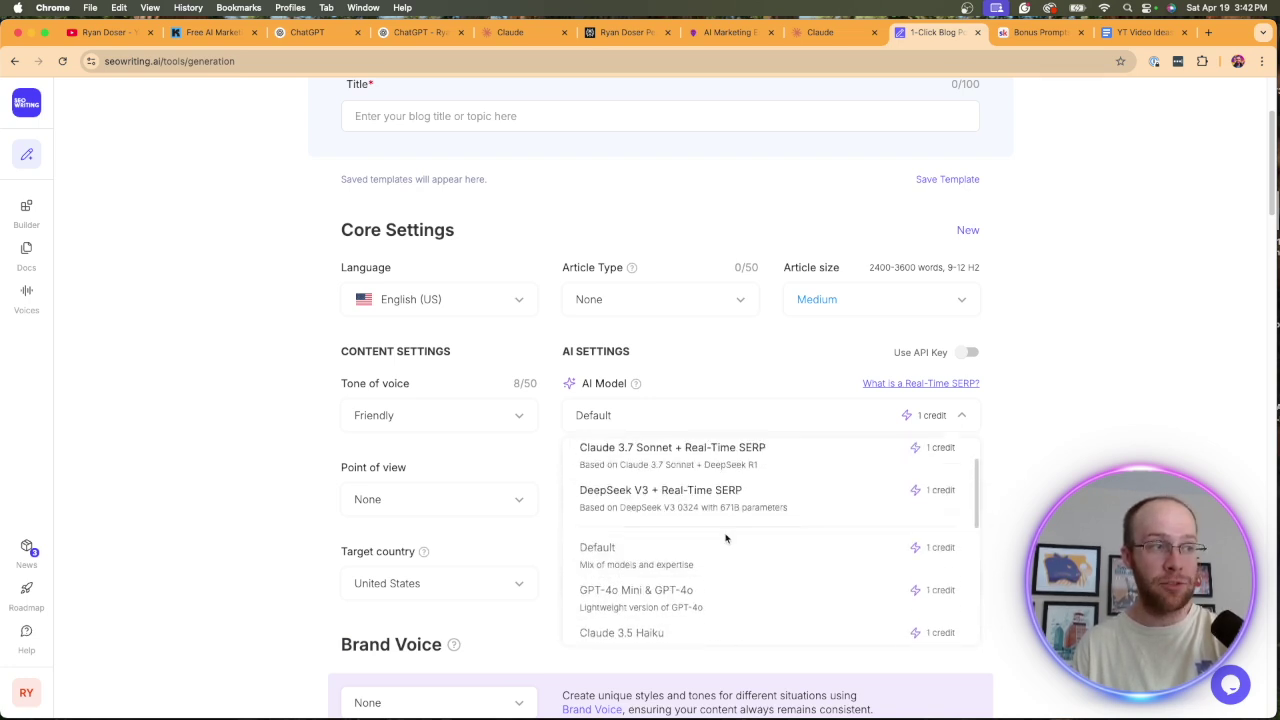
scroll(726, 545, "up", 2)
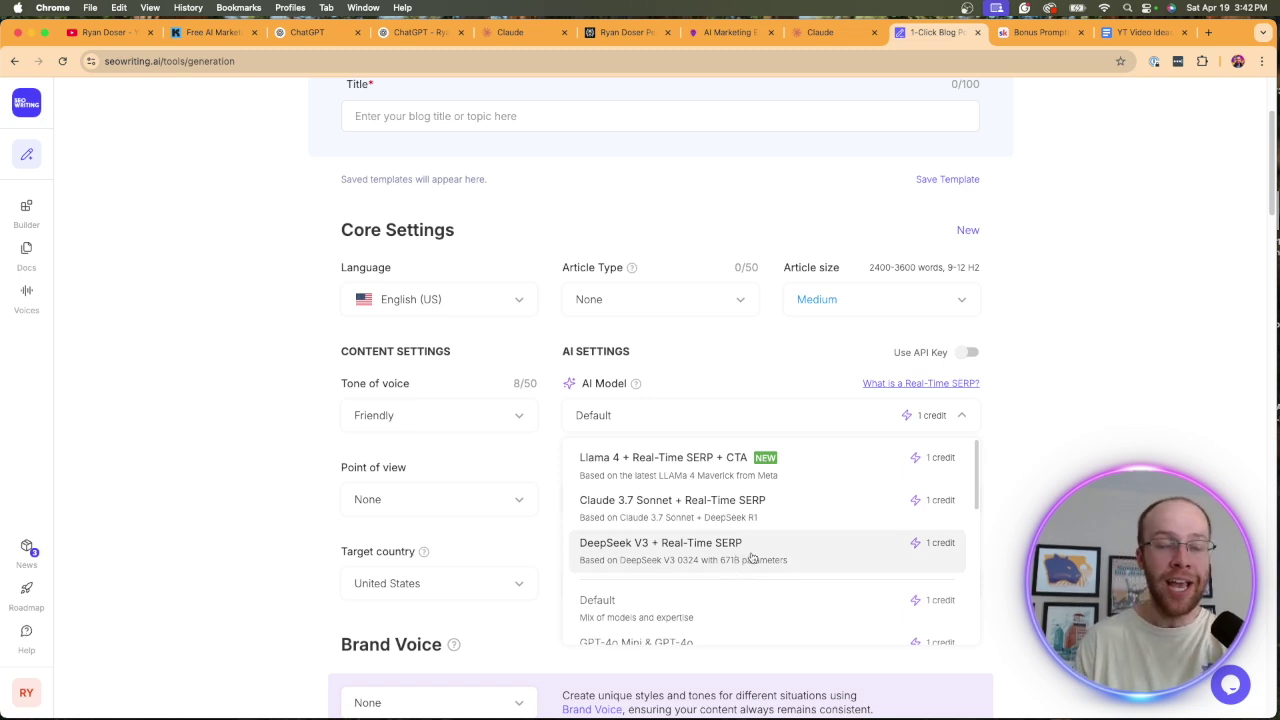
scroll(752, 557, "down", 2)
key("Escape")
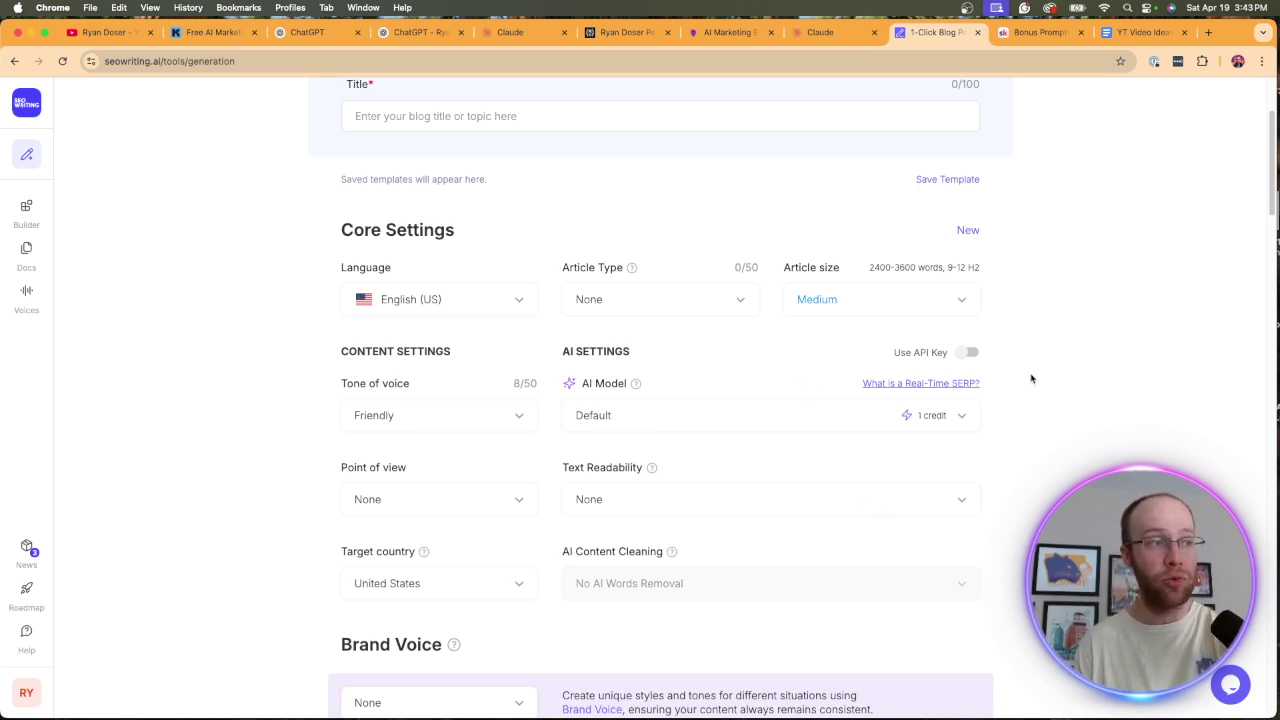
Look over the blog post form's core settings, and highlight the "1-Click Blog Post" heading.
scroll(978, 376, "down", 5)
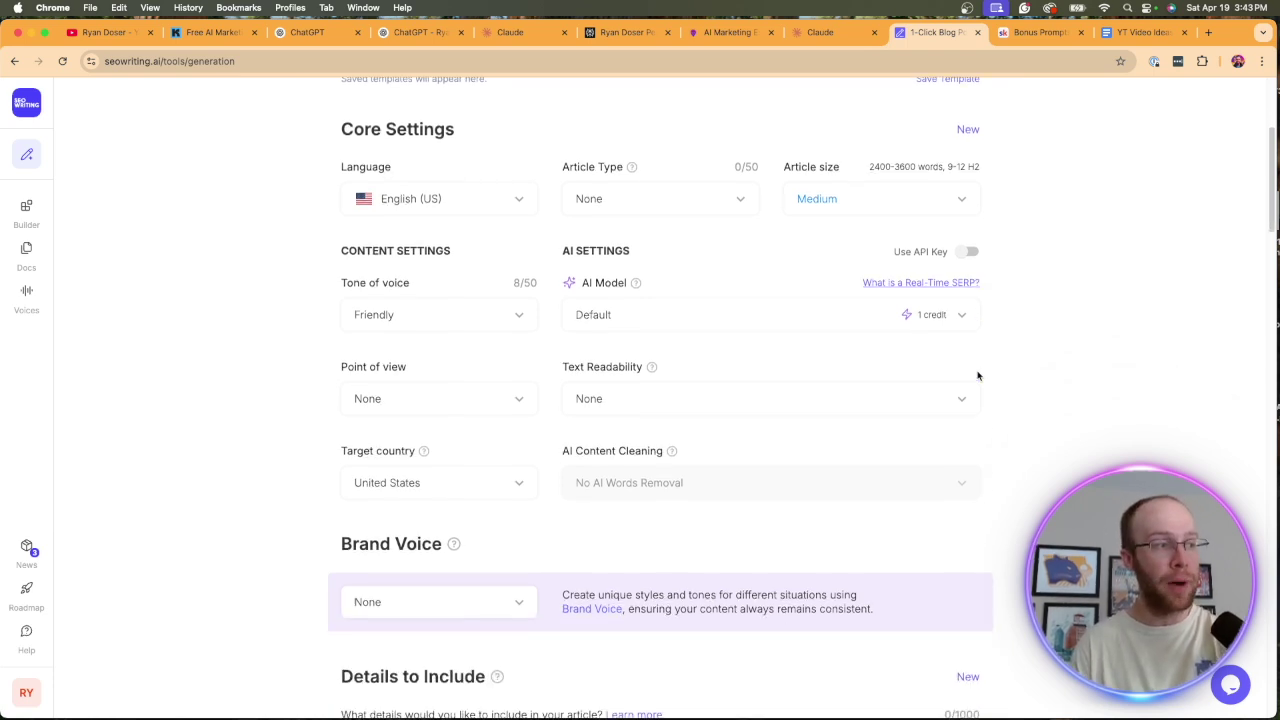
scroll(437, 314, "up", 8)
scroll(368, 309, "down", 1)
left_click_drag(604, 156, 236, 158)
left_click(237, 163)
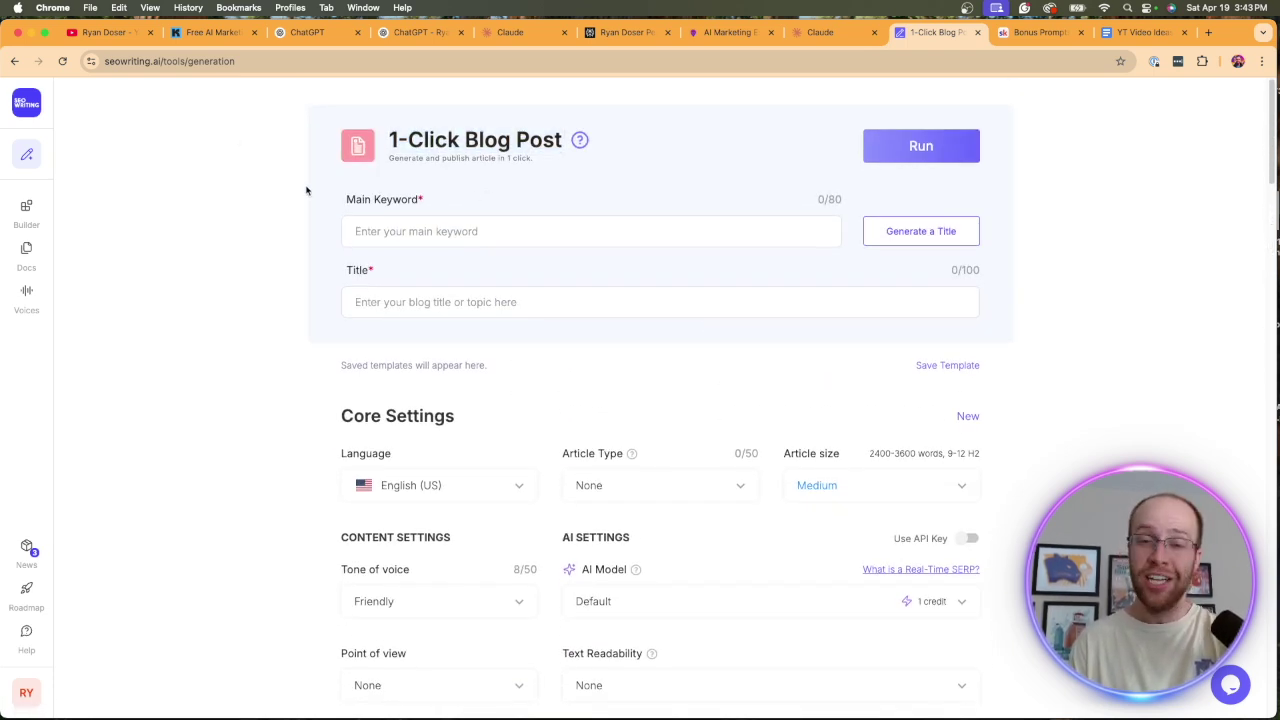
Check the Brand Voice choices for the blog post and close the list without selecting one.
scroll(440, 189, "down", 5)
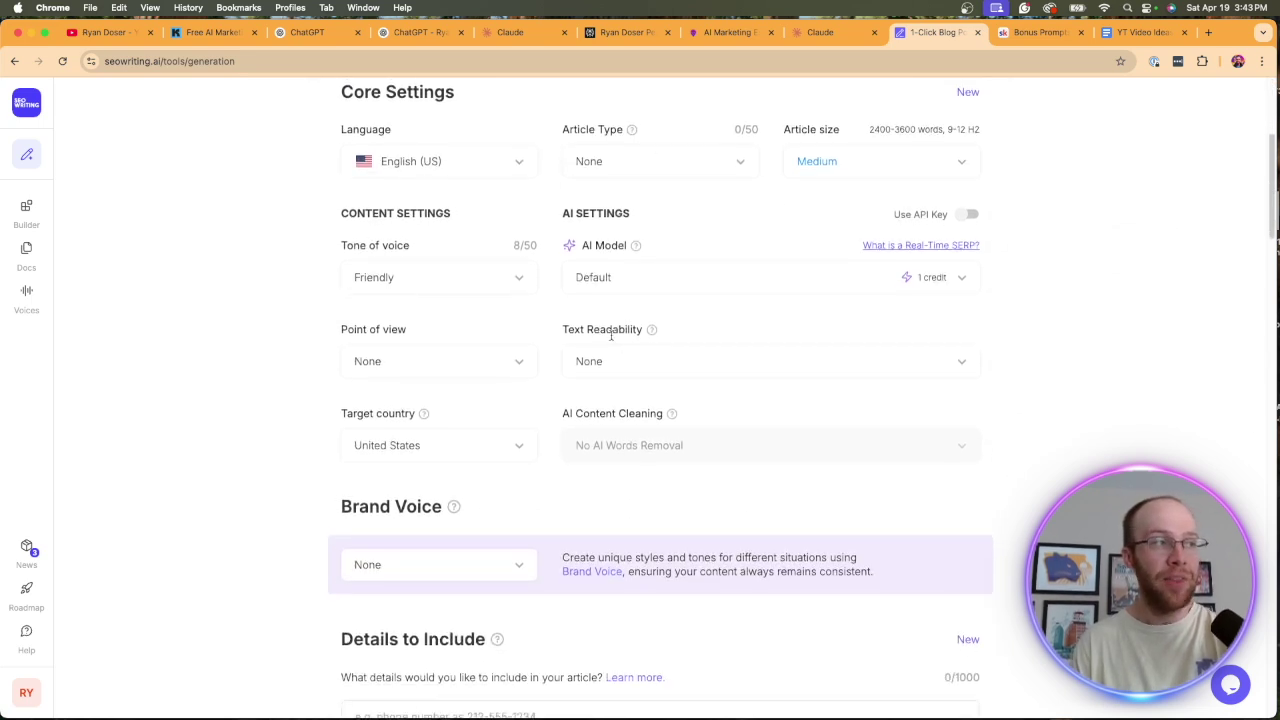
scroll(652, 313, "down", 3)
left_click(408, 294)
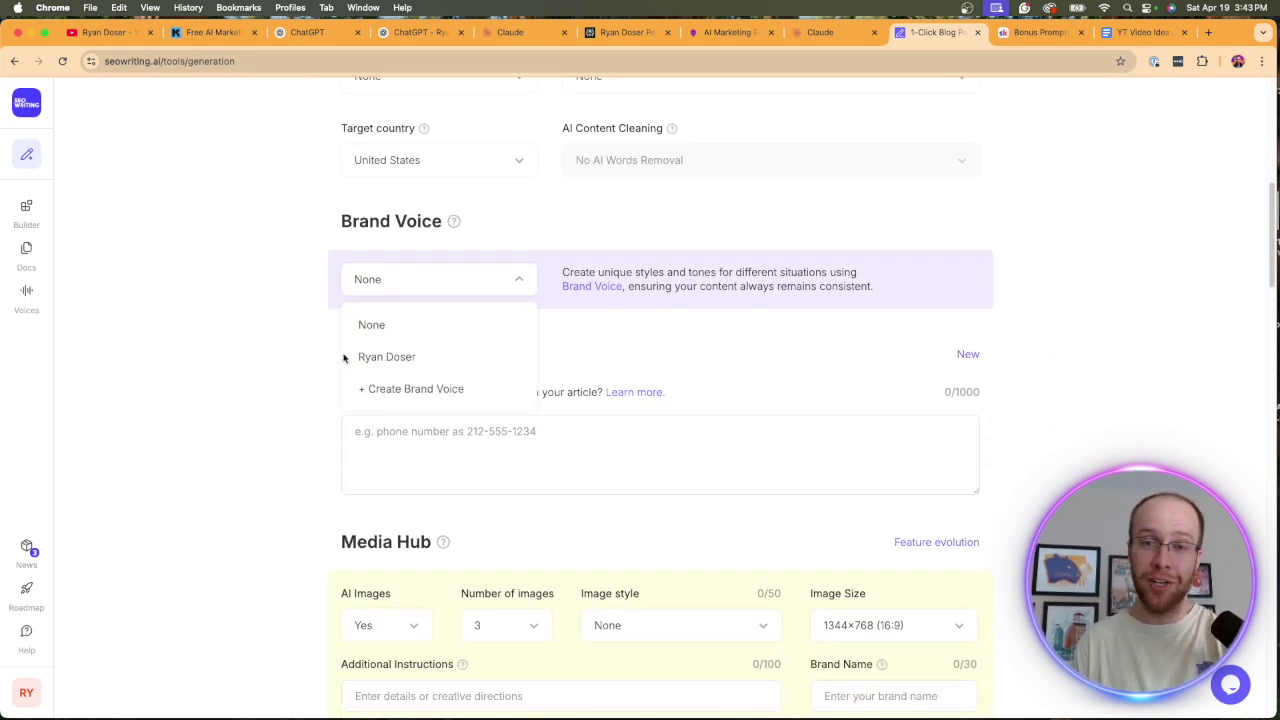
left_click(291, 353)
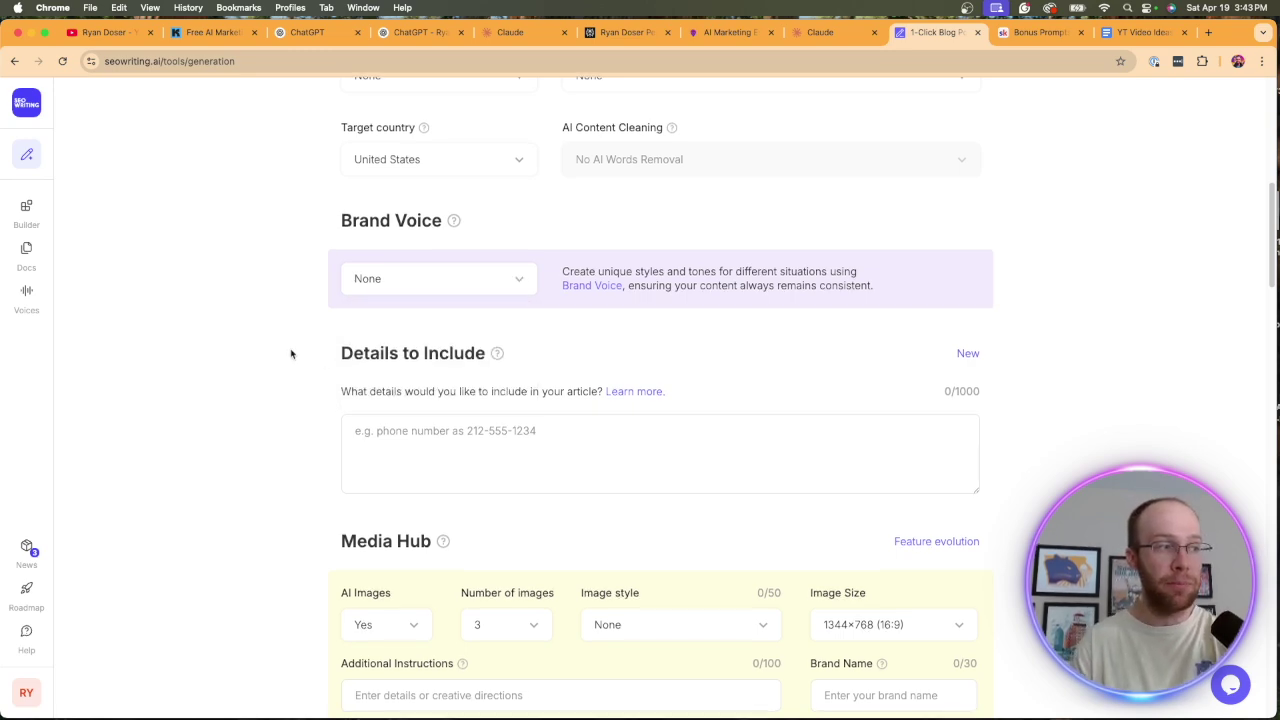
Review the remaining blog post settings, from SEO, Structure and Internal Linking to Outline Editor and Publishing to Website, and return to the form's start.
scroll(291, 353, "down", 10)
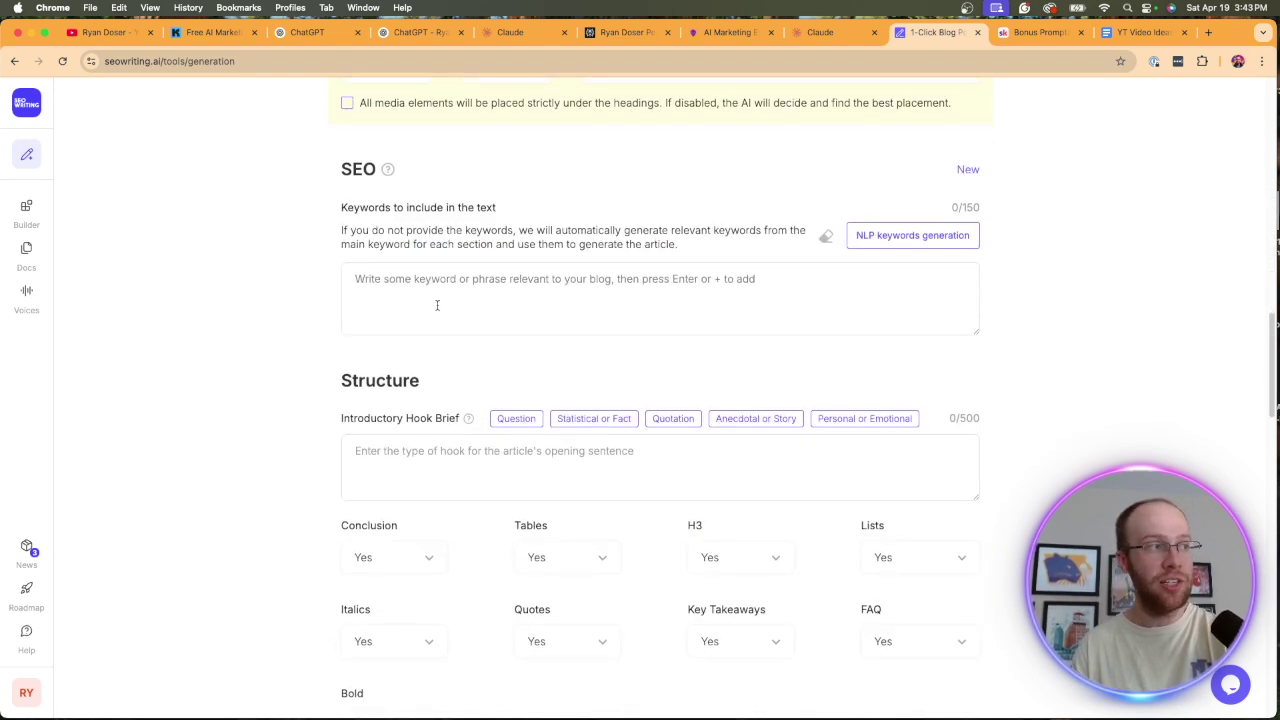
scroll(544, 358, "down", 5)
scroll(449, 289, "down", 6)
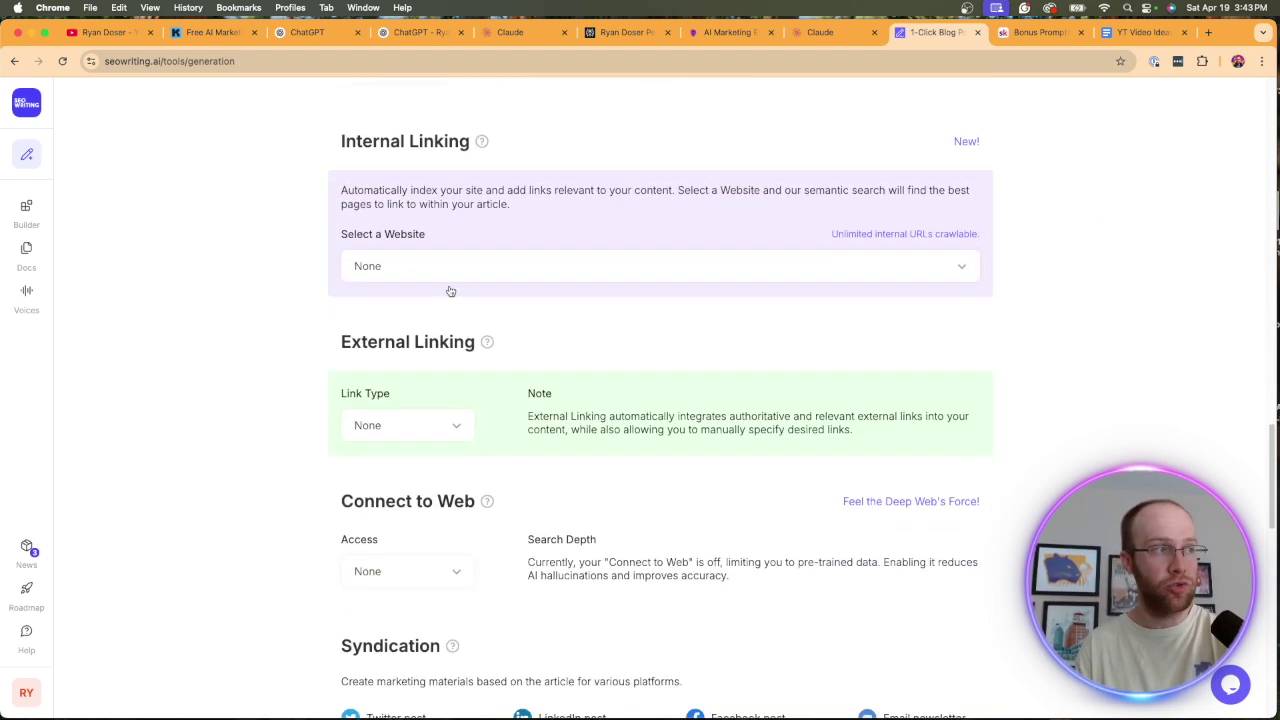
scroll(493, 296, "down", 3)
scroll(440, 329, "down", 2)
scroll(540, 449, "down", 4)
scroll(590, 410, "down", 3)
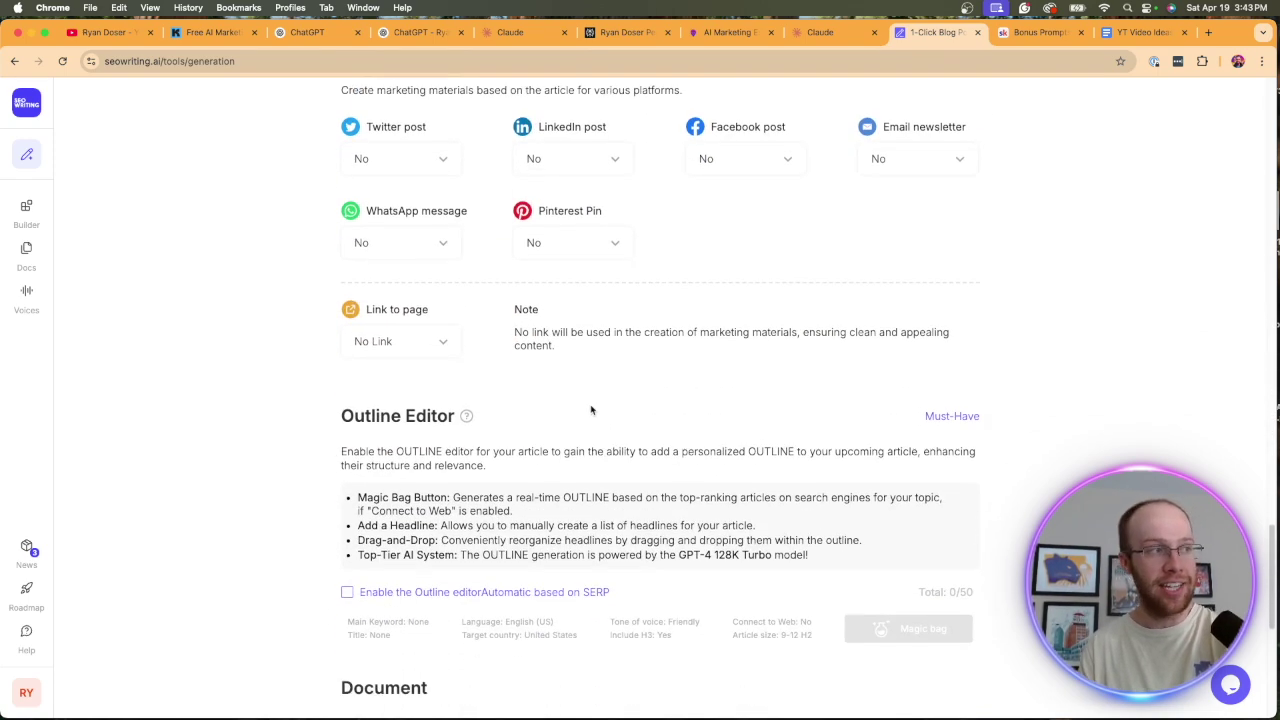
scroll(714, 309, "up", 2)
scroll(740, 315, "down", 4)
scroll(755, 318, "down", 8)
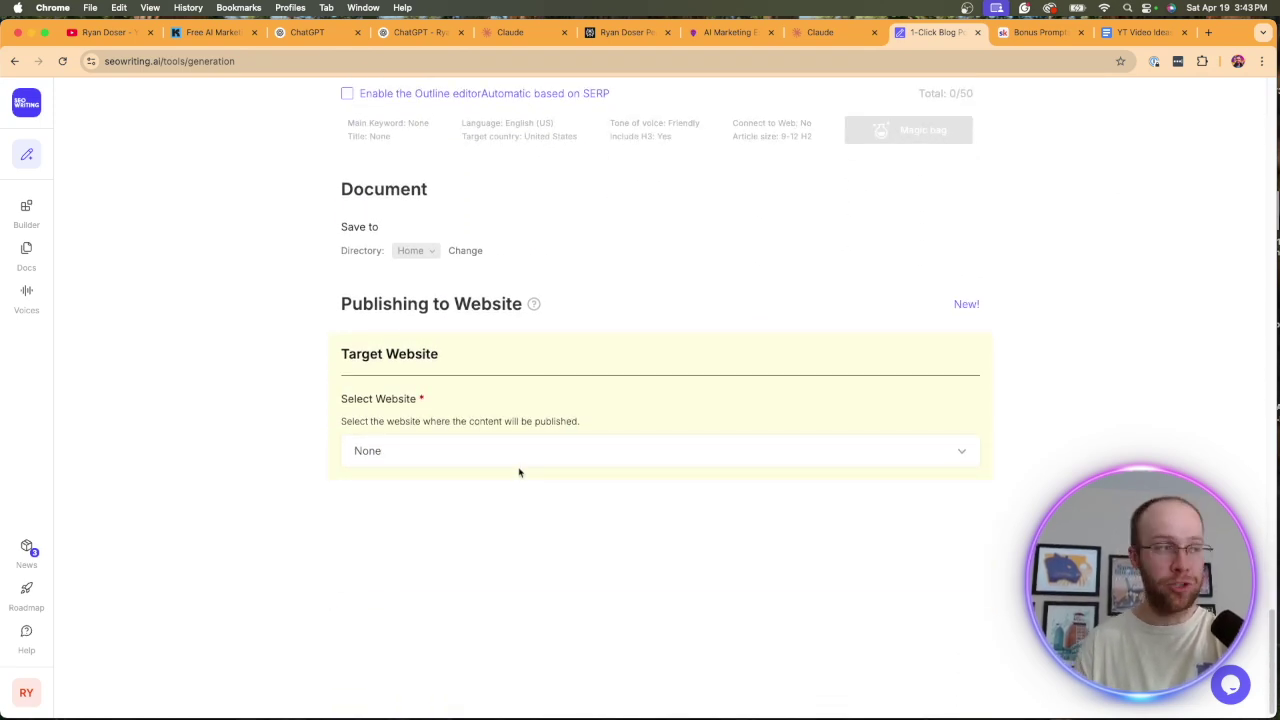
scroll(519, 472, "up", 20)
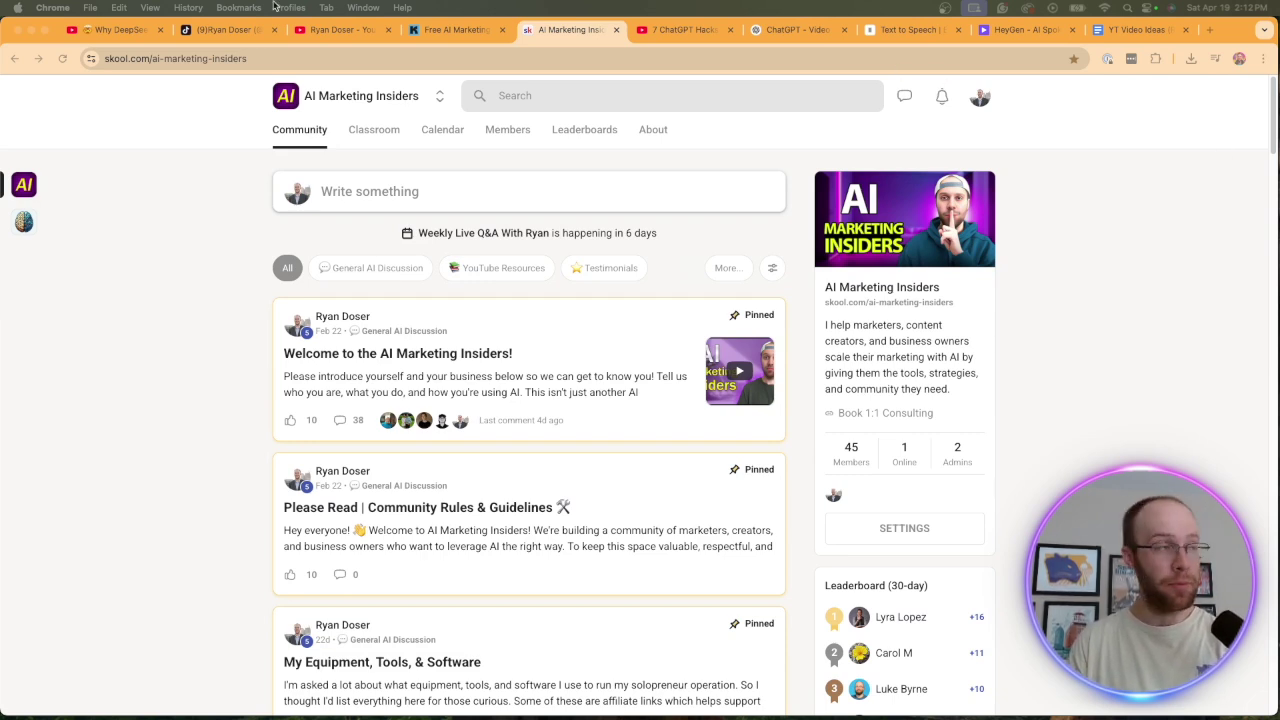
In the AI Marketing Insiders community on Skool, view the Classroom, Calendar and Members pages, and return to the Community feed.
left_click(240, 58)
left_click(235, 220)
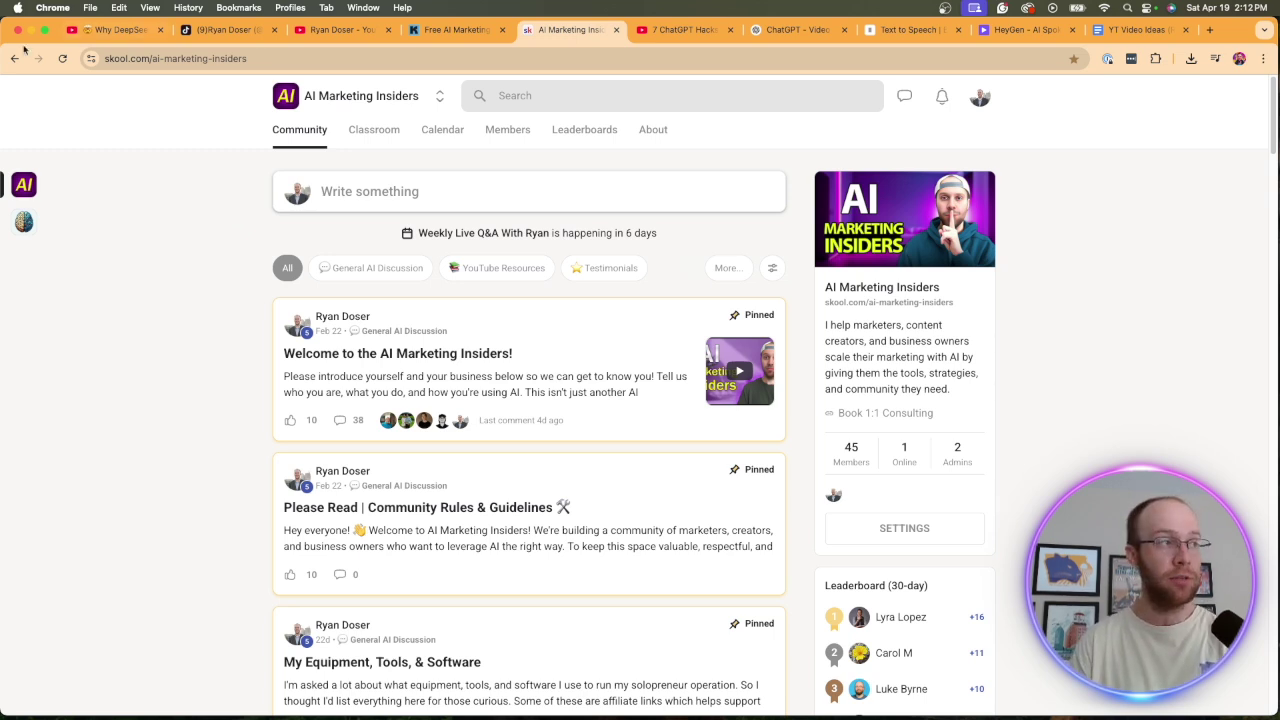
left_click(388, 132)
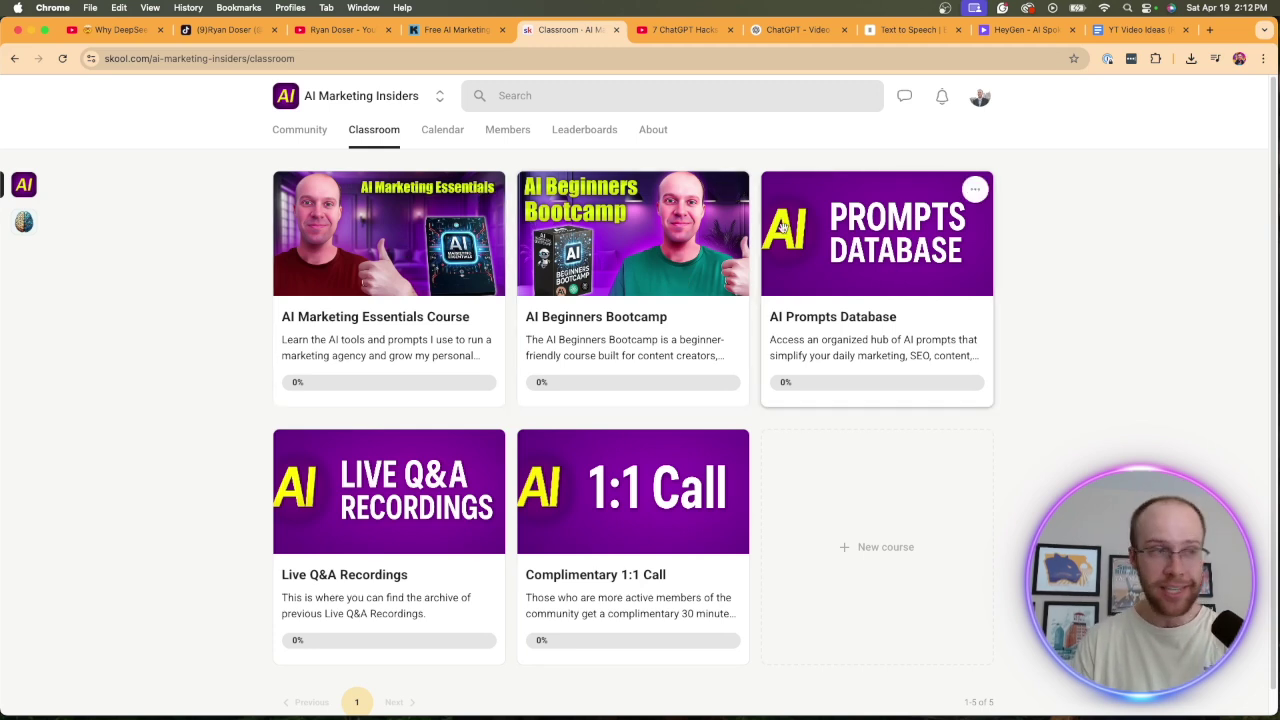
left_click(457, 136)
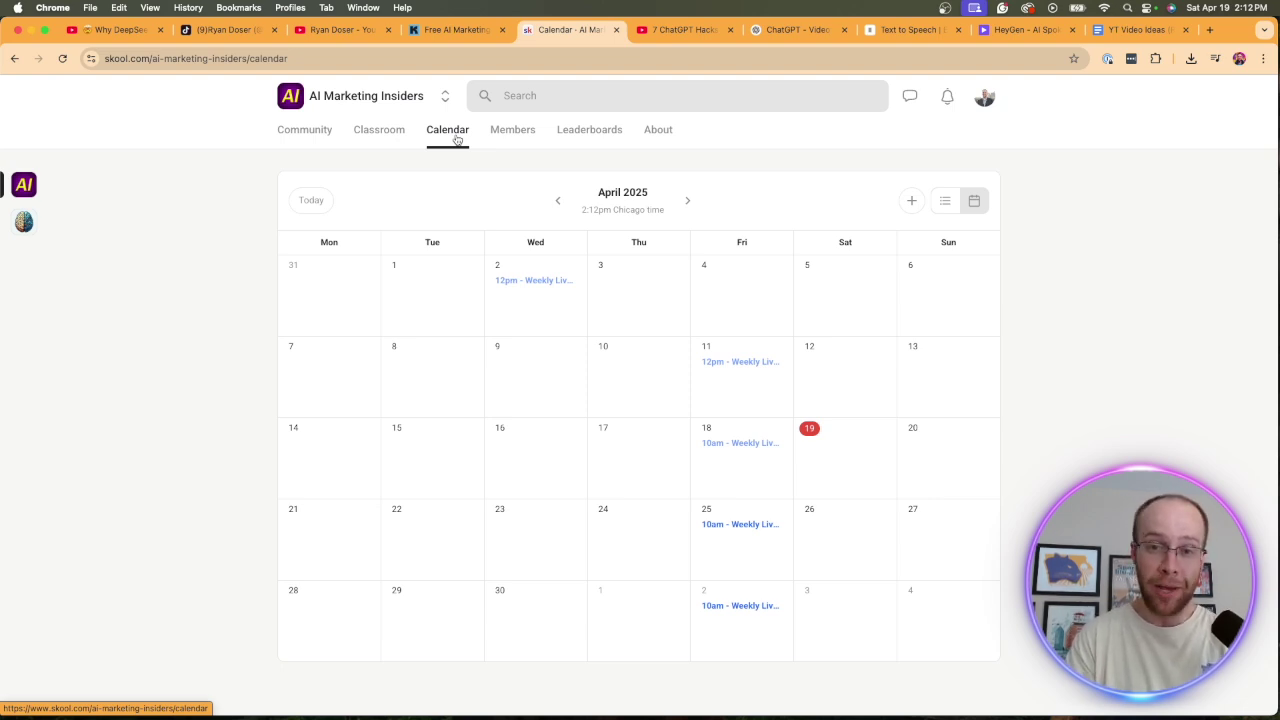
left_click(508, 129)
left_click(300, 129)
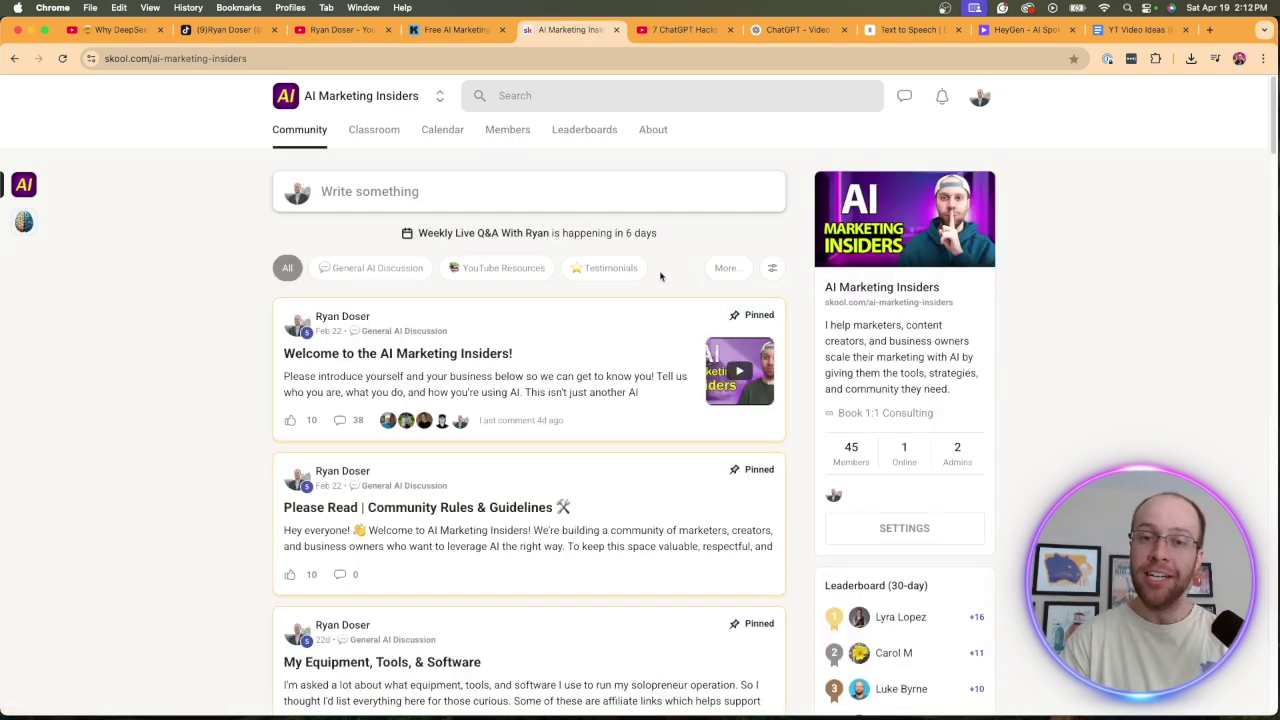